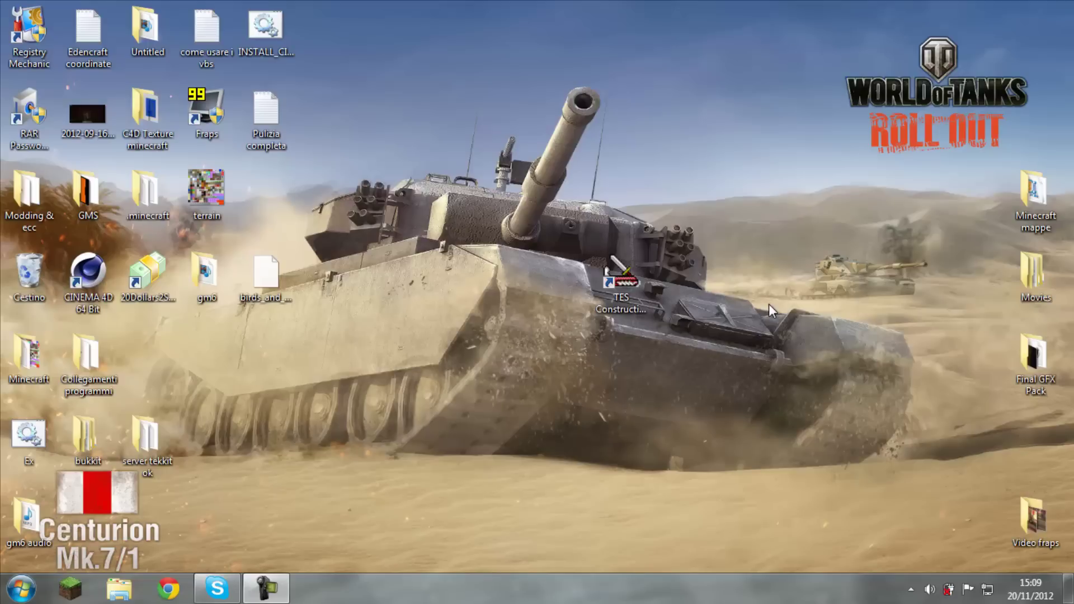
Step: Launch TES Construction Set (Oblivion) from the desktop
{"action": "left_click", "coordinate": [614, 288]}
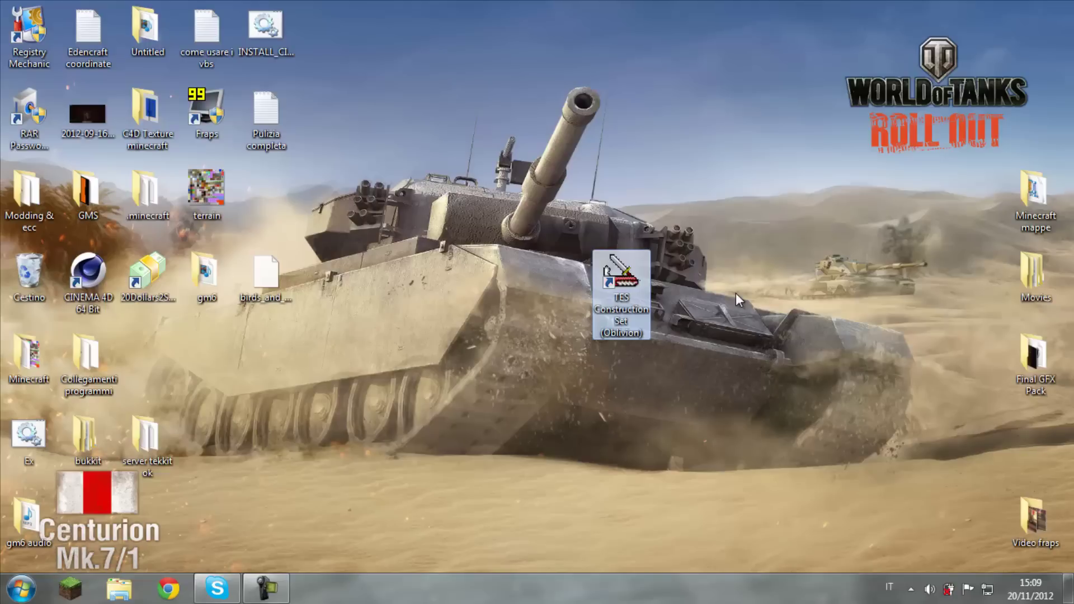
{"action": "key", "text": "Return"}
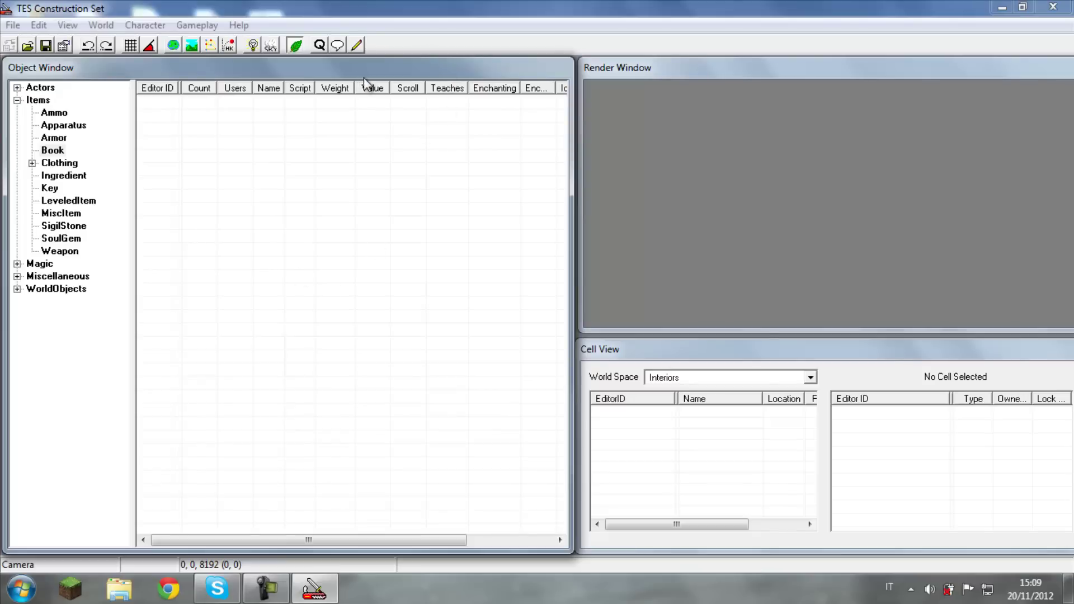
{"action": "left_click", "coordinate": [357, 8]}
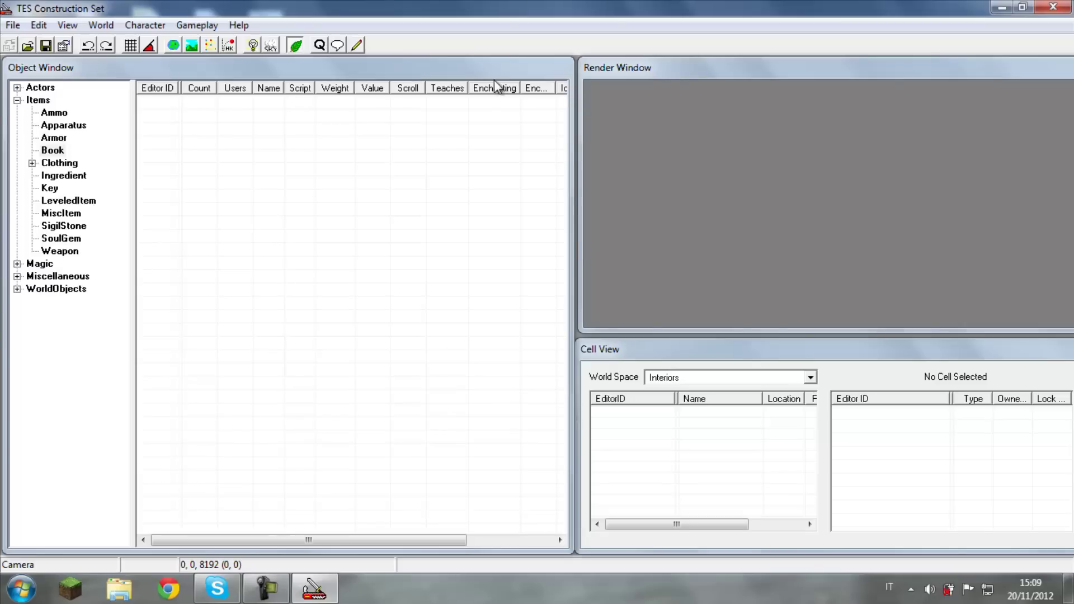
{"action": "left_click_drag", "start_coordinate": [633, 347], "coordinate": [636, 344]}
{"action": "left_click", "coordinate": [553, 6]}
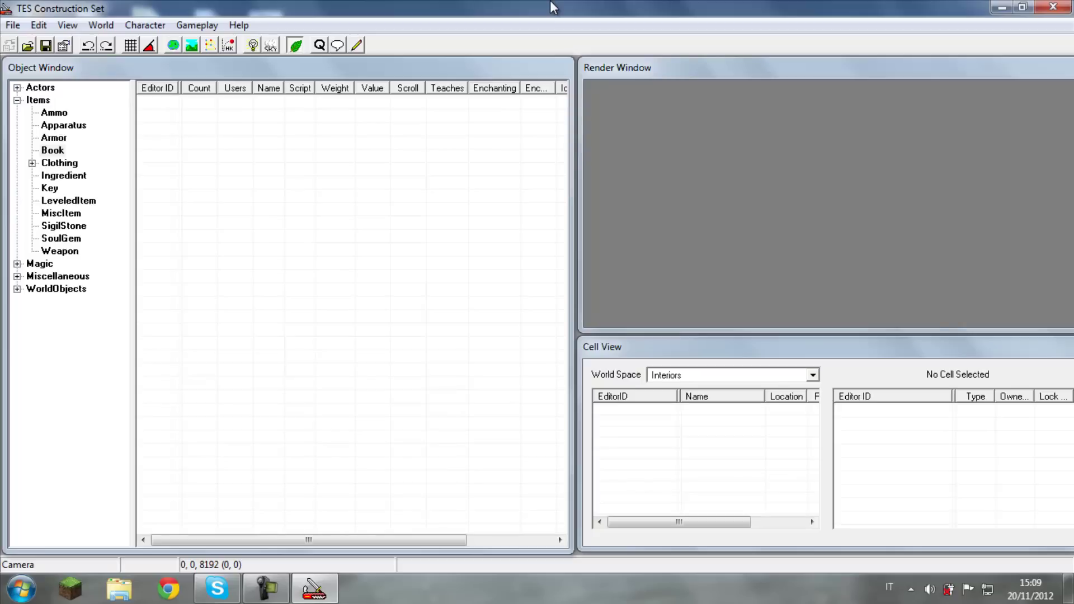
{"action": "left_click", "coordinate": [17, 101]}
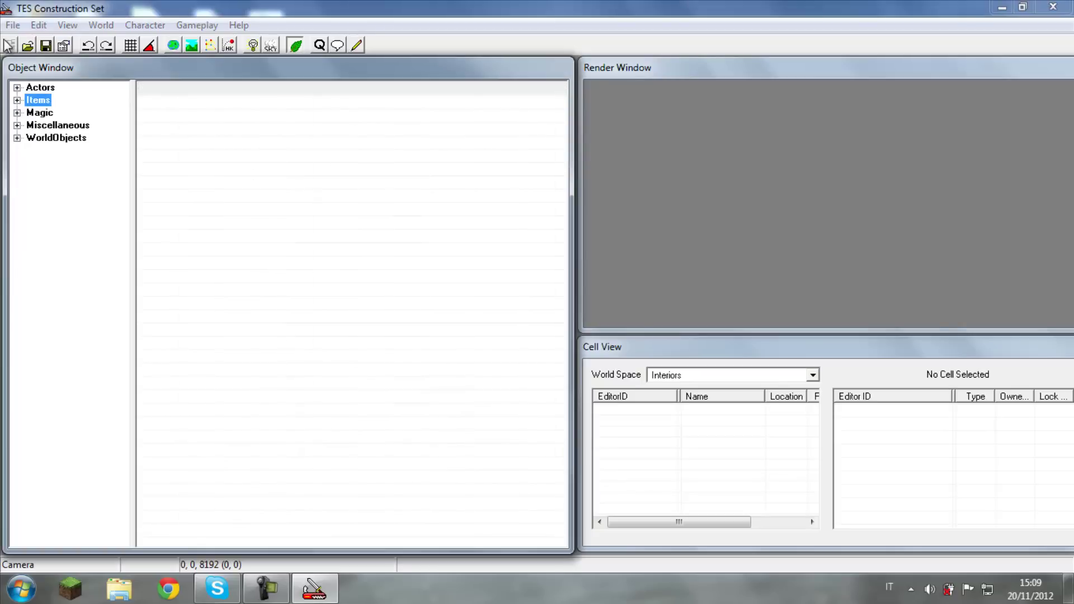
{"action": "left_click", "coordinate": [394, 3]}
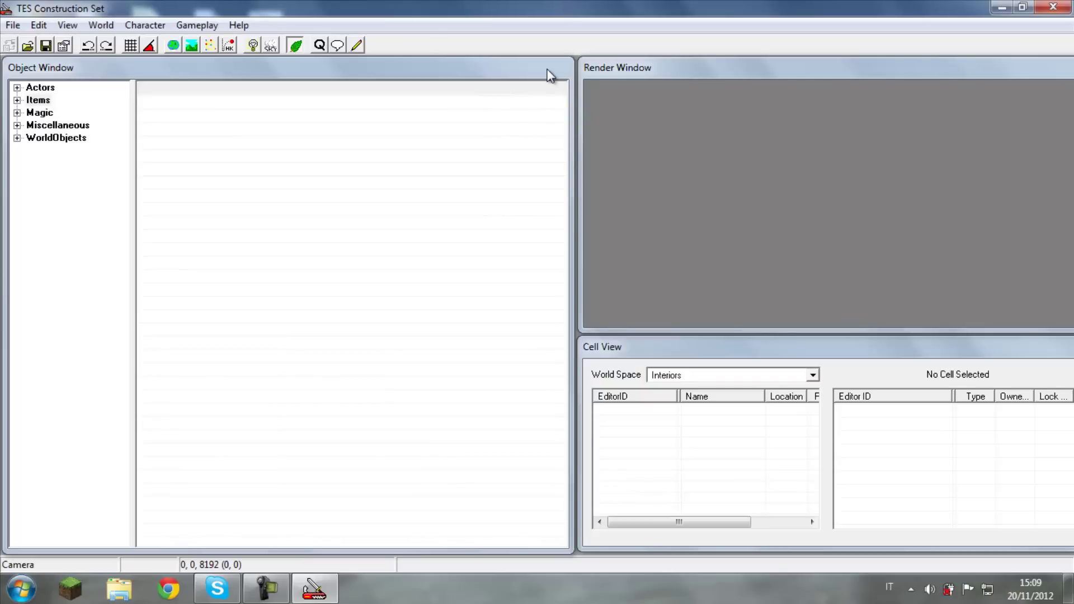
{"action": "left_click", "coordinate": [598, 71]}
{"action": "left_click", "coordinate": [630, 359]}
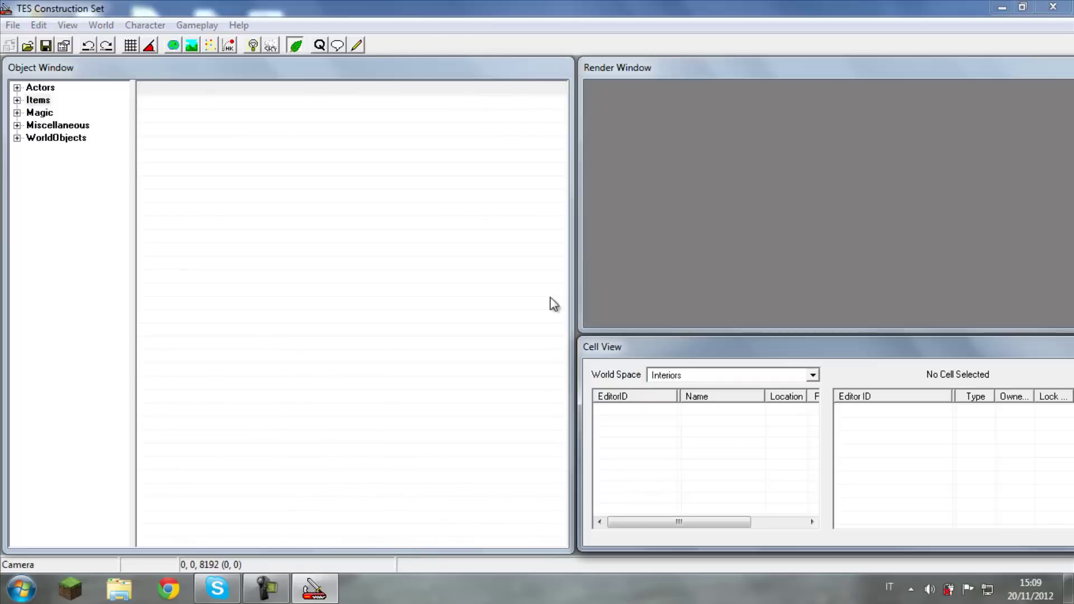
Step: Load the Oblivion.esm master file without any plugin and collapse the Items category in the Object Window
{"action": "left_click", "coordinate": [15, 24]}
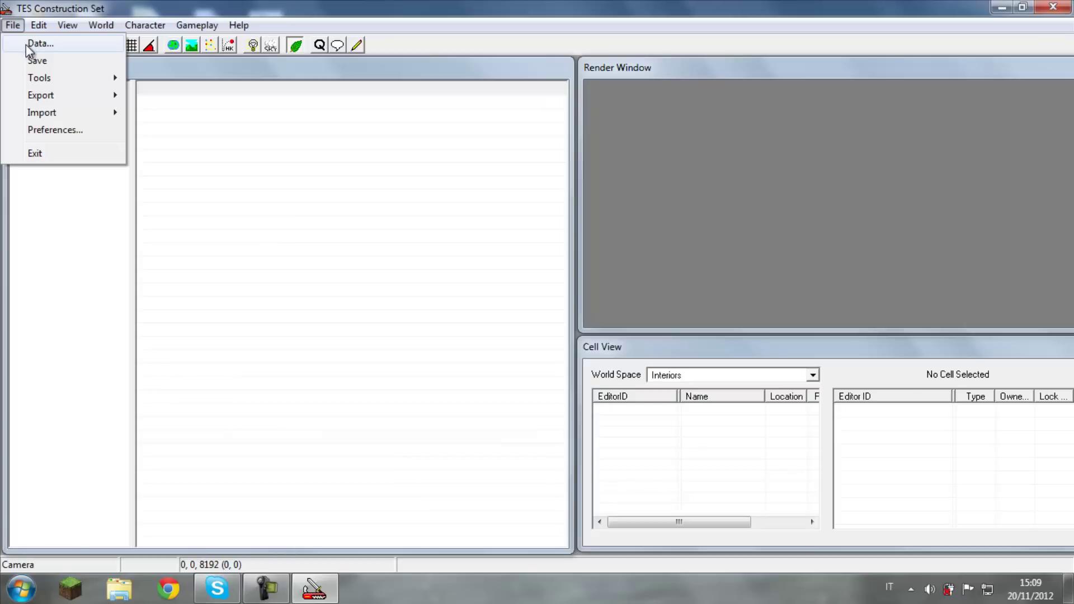
{"action": "left_click", "coordinate": [106, 44]}
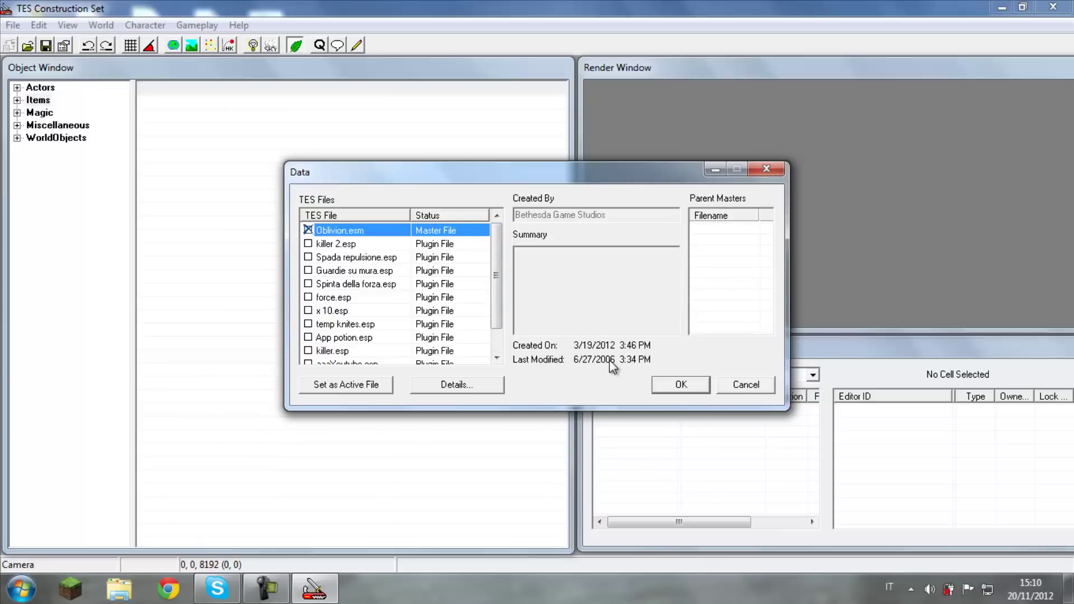
{"action": "left_click", "coordinate": [667, 386]}
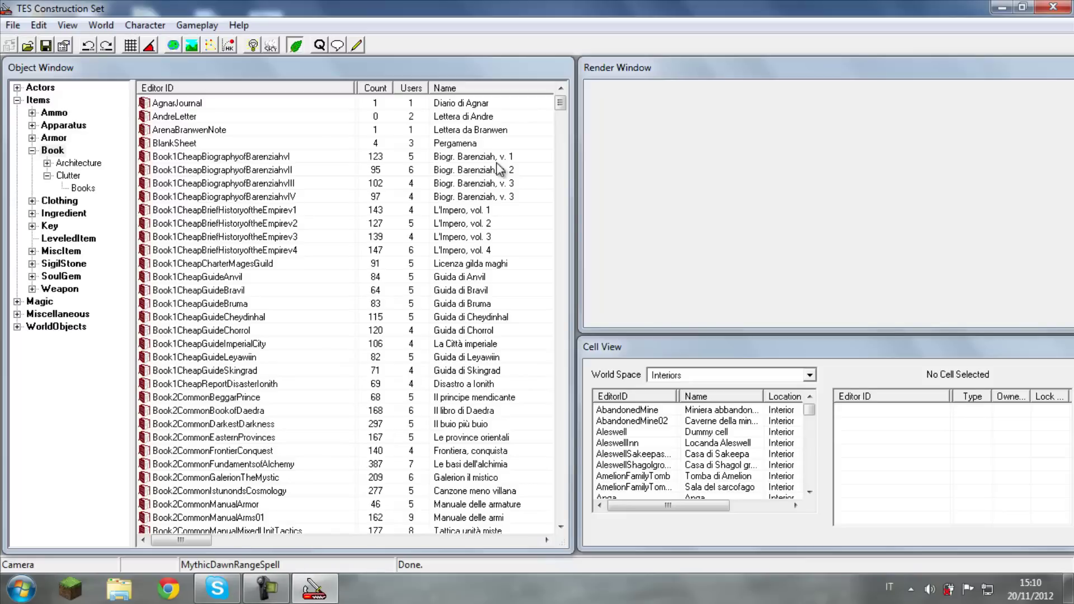
{"action": "left_click", "coordinate": [17, 99]}
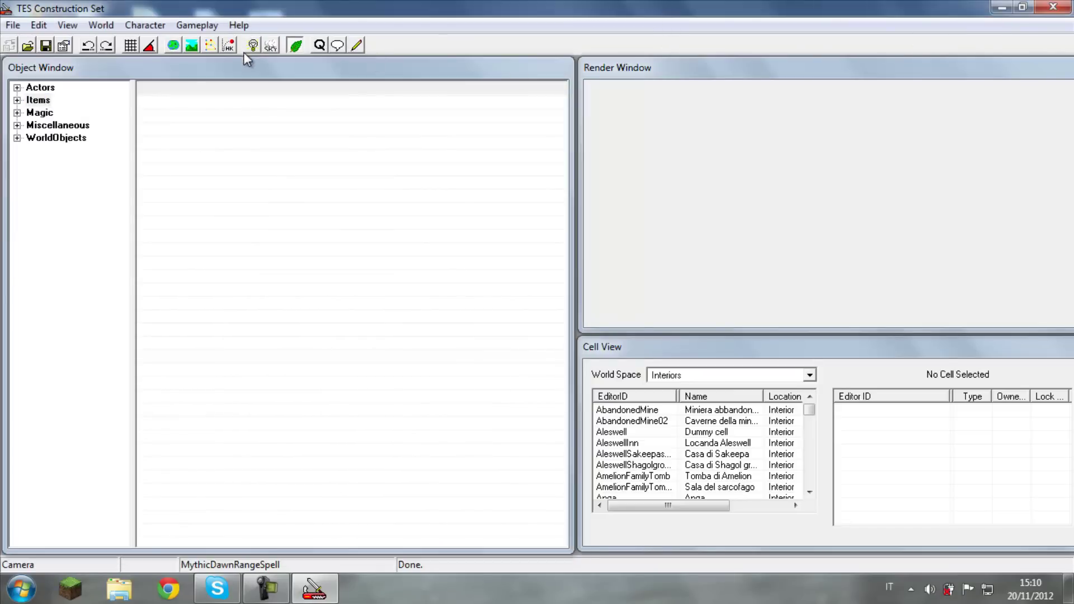
{"action": "left_click", "coordinate": [255, 62]}
{"action": "left_click", "coordinate": [257, 8]}
{"action": "mouse_move", "coordinate": [670, 354]}
{"action": "left_mouse_down"}
{"action": "mouse_move", "coordinate": [619, 340]}
{"action": "mouse_move", "coordinate": [670, 356]}
{"action": "left_mouse_up"}
{"action": "left_click", "coordinate": [515, 1]}
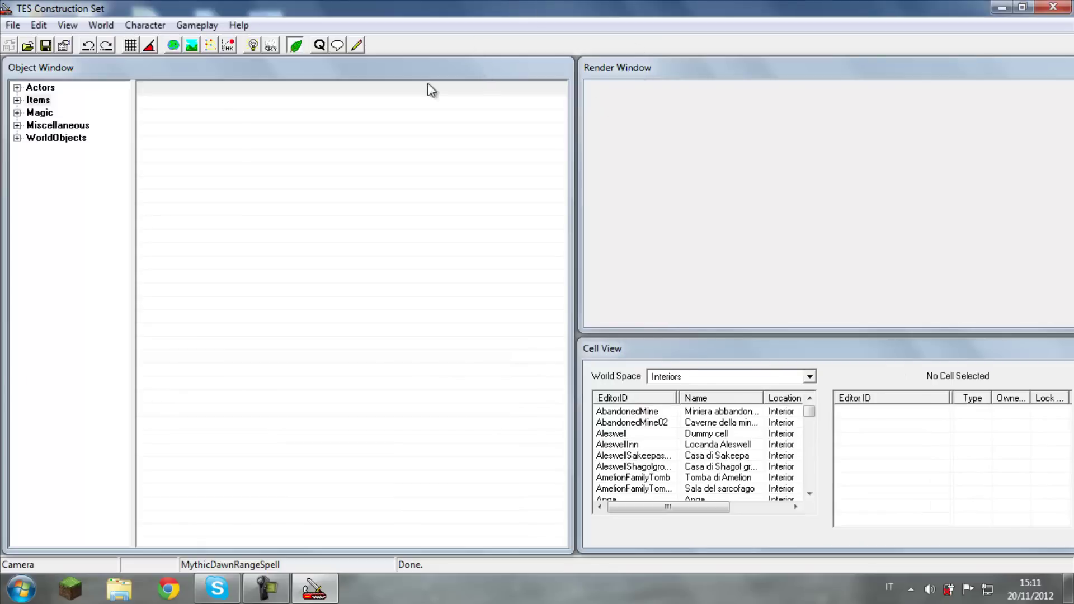
{"action": "left_click", "coordinate": [311, 73]}
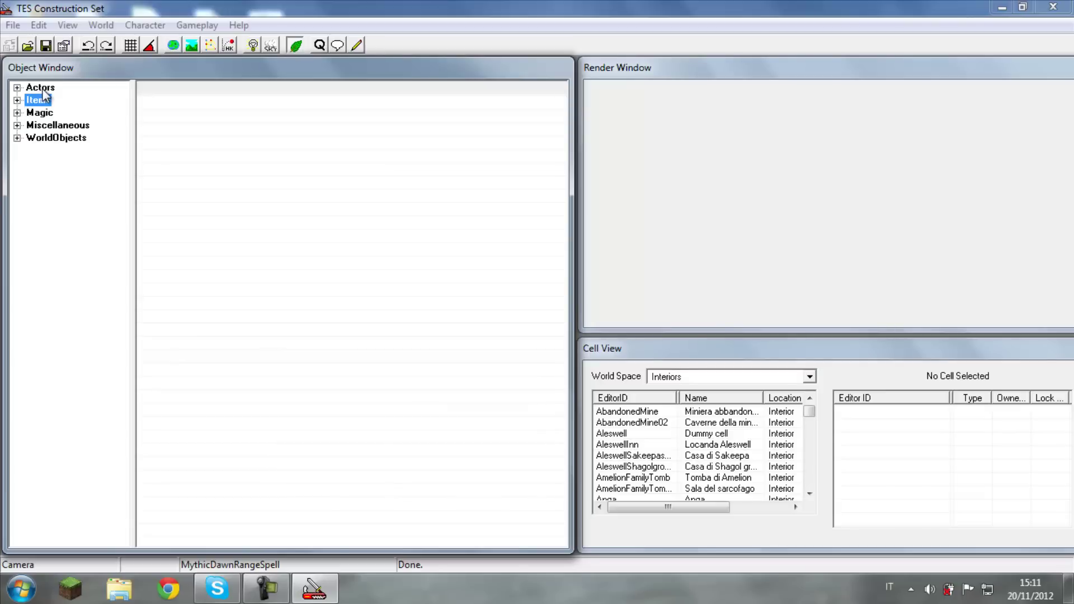
Step: Examine the list of NPCs in the Actors category of the Object Window, leaving the category collapsed
{"action": "left_click", "coordinate": [24, 90]}
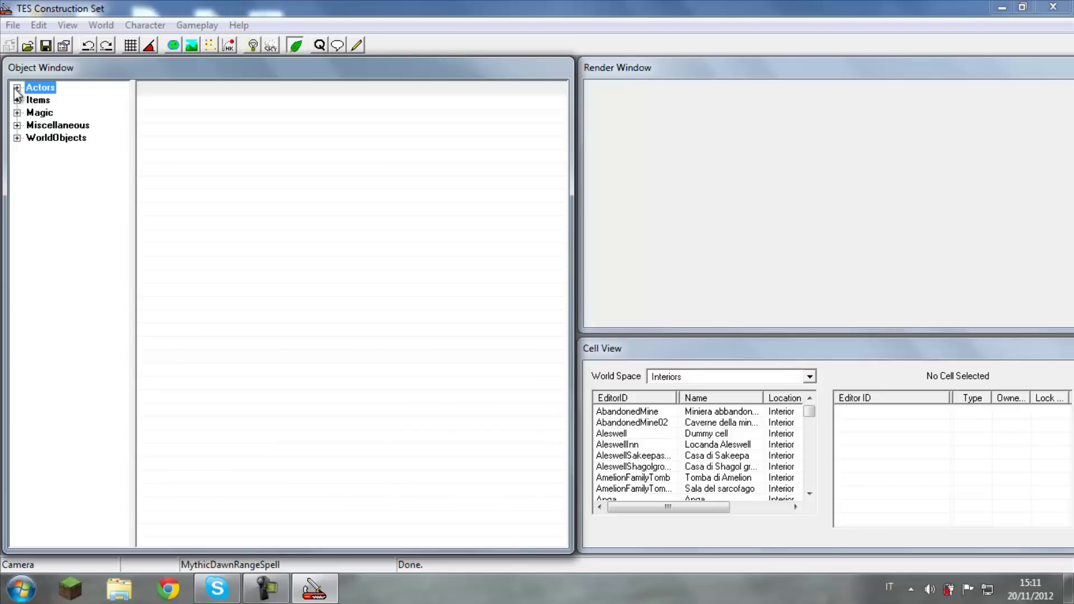
{"action": "left_click", "coordinate": [17, 88]}
{"action": "left_click", "coordinate": [50, 126]}
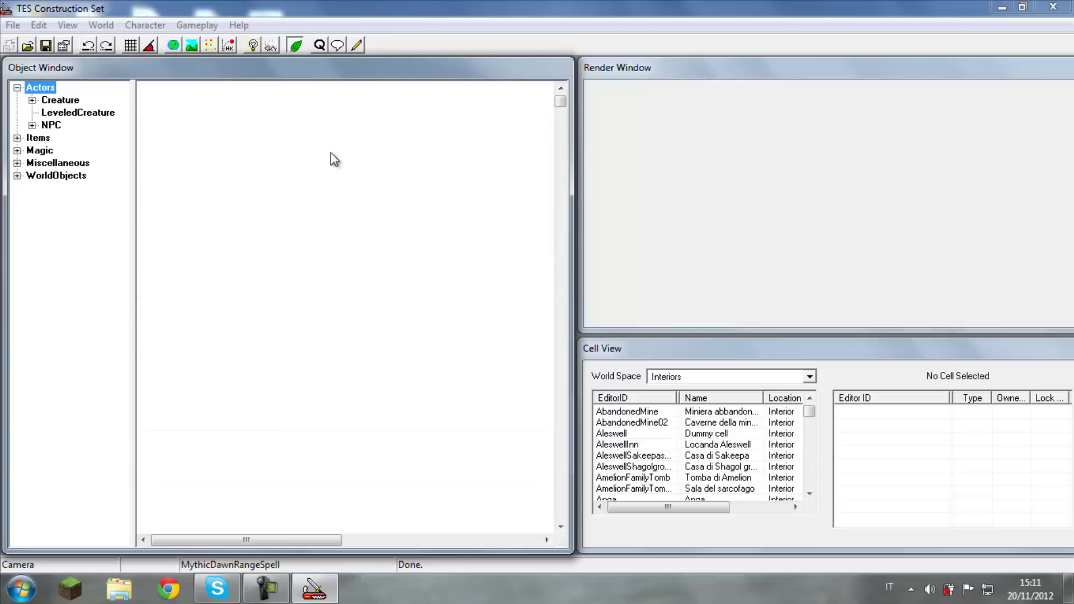
{"action": "mouse_move", "coordinate": [563, 103]}
{"action": "left_mouse_down"}
{"action": "mouse_move", "coordinate": [563, 144]}
{"action": "mouse_move", "coordinate": [562, 104]}
{"action": "left_mouse_up"}
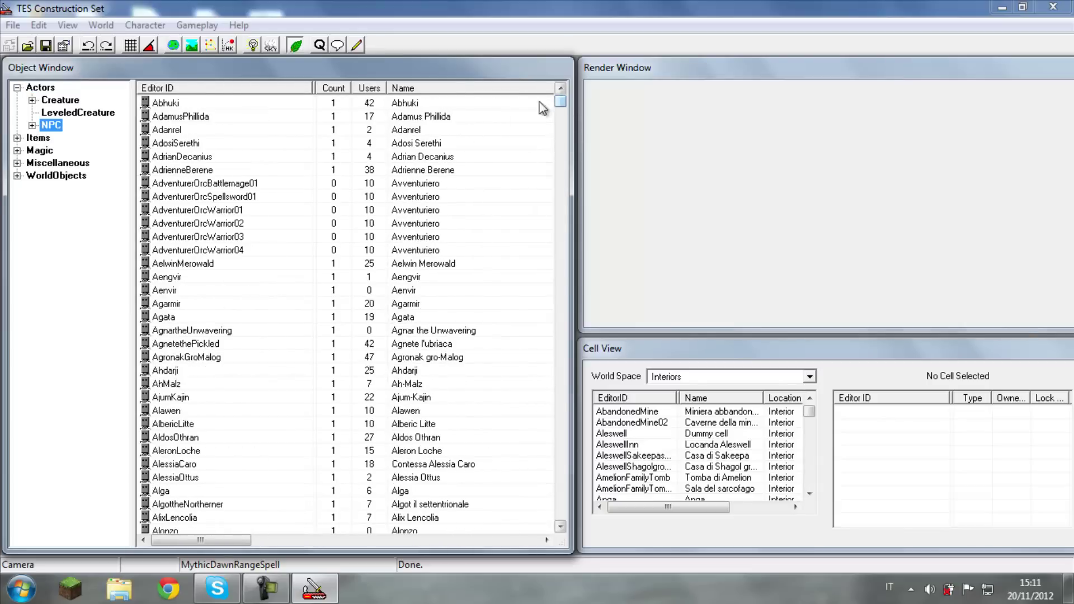
{"action": "left_click", "coordinate": [17, 87]}
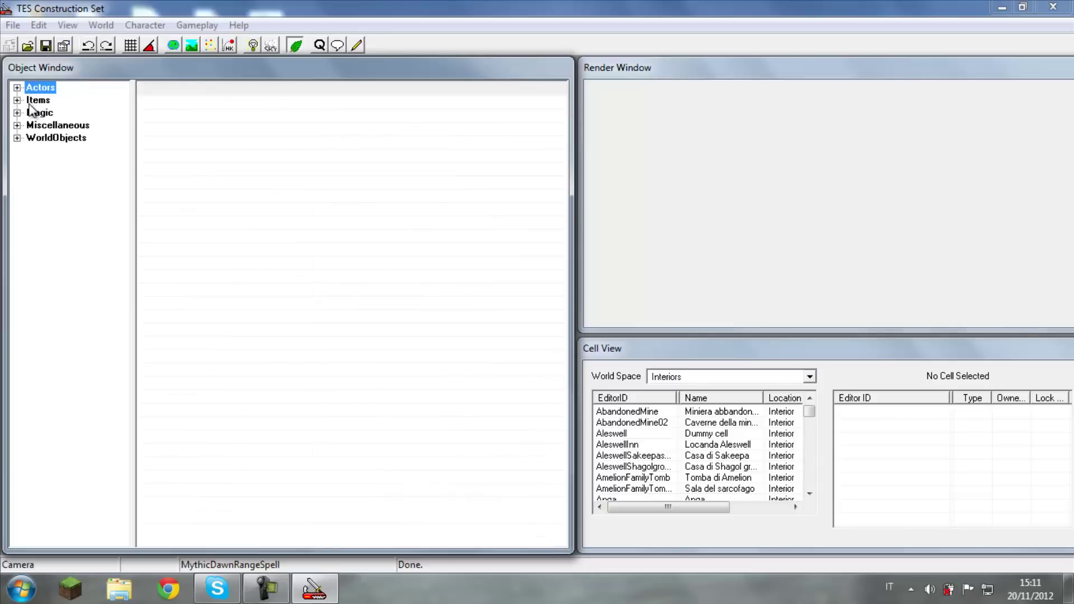
Step: Examine the Items subcategories and the LeveledItem list, with Book and finally Items collapsed
{"action": "left_click", "coordinate": [17, 100]}
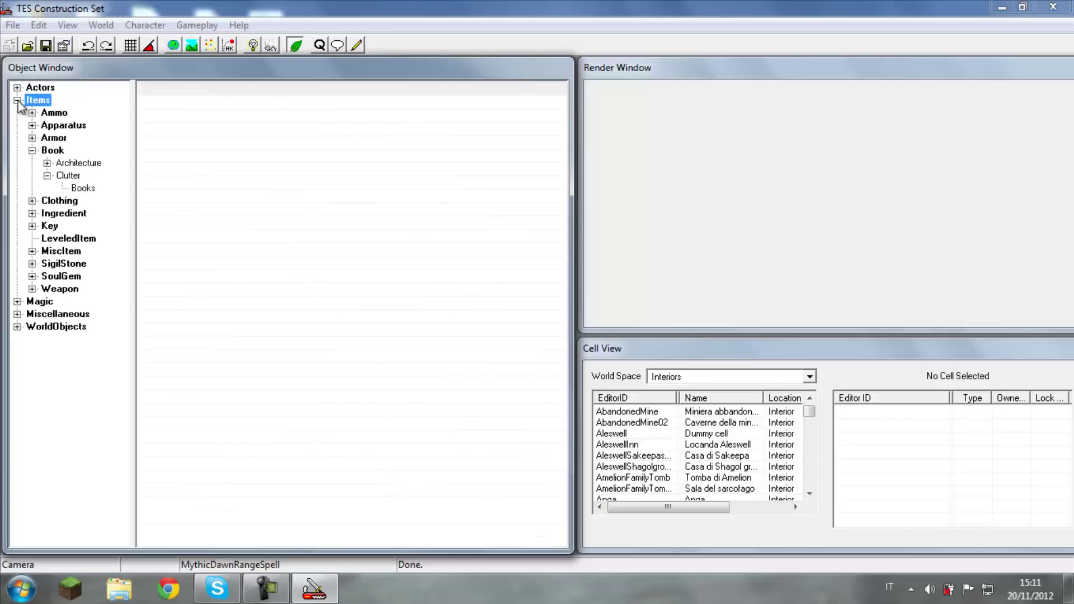
{"action": "left_click", "coordinate": [32, 150]}
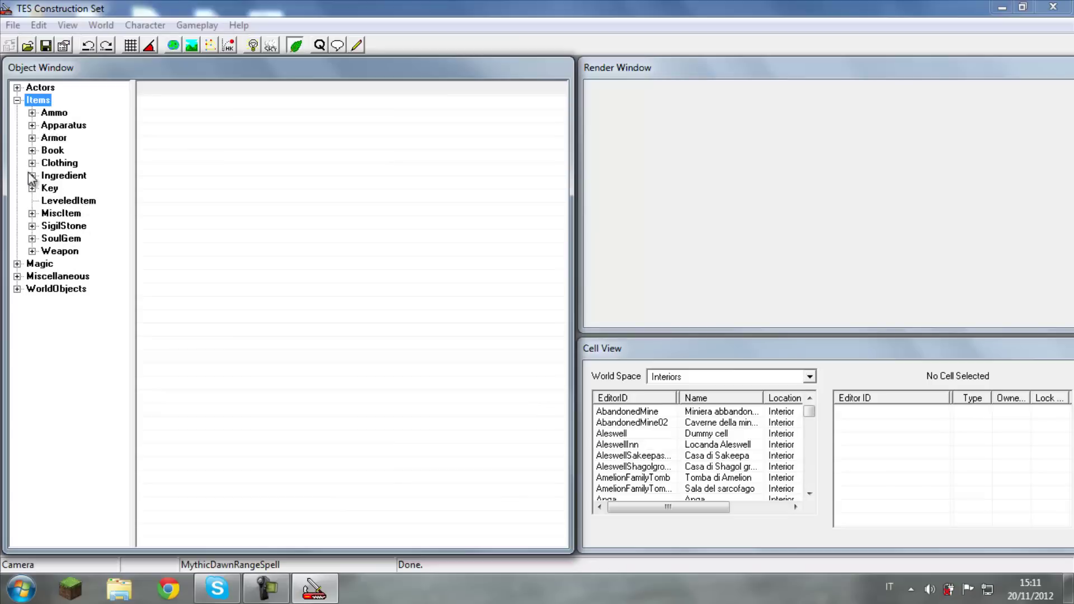
{"action": "left_click", "coordinate": [79, 202]}
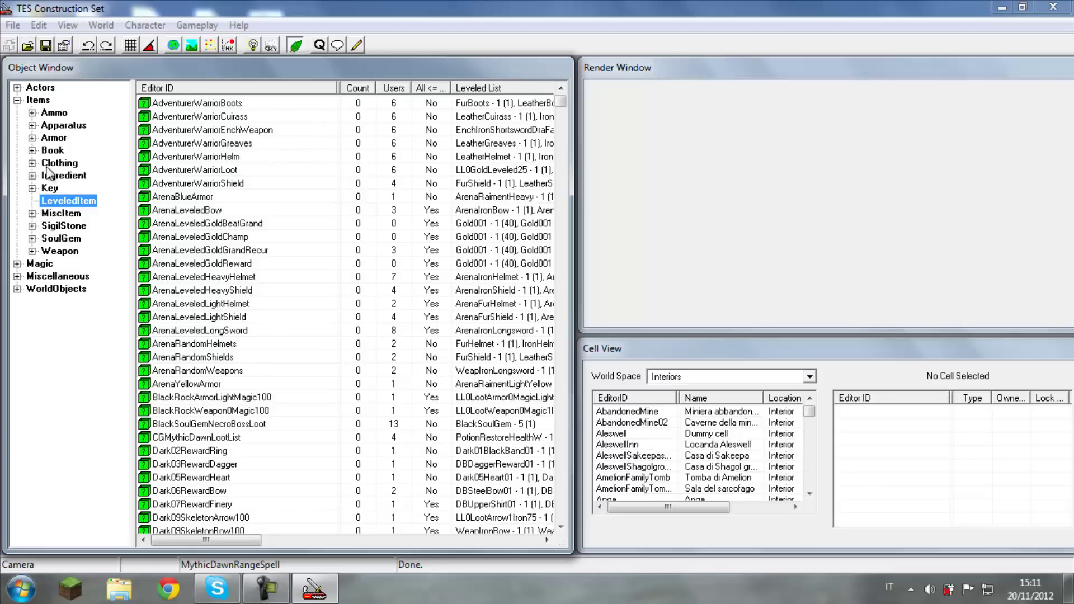
{"action": "left_click", "coordinate": [18, 100]}
Step: Examine the subcategories of the Magic category in the Object Window, leaving it collapsed
{"action": "left_click", "coordinate": [35, 114]}
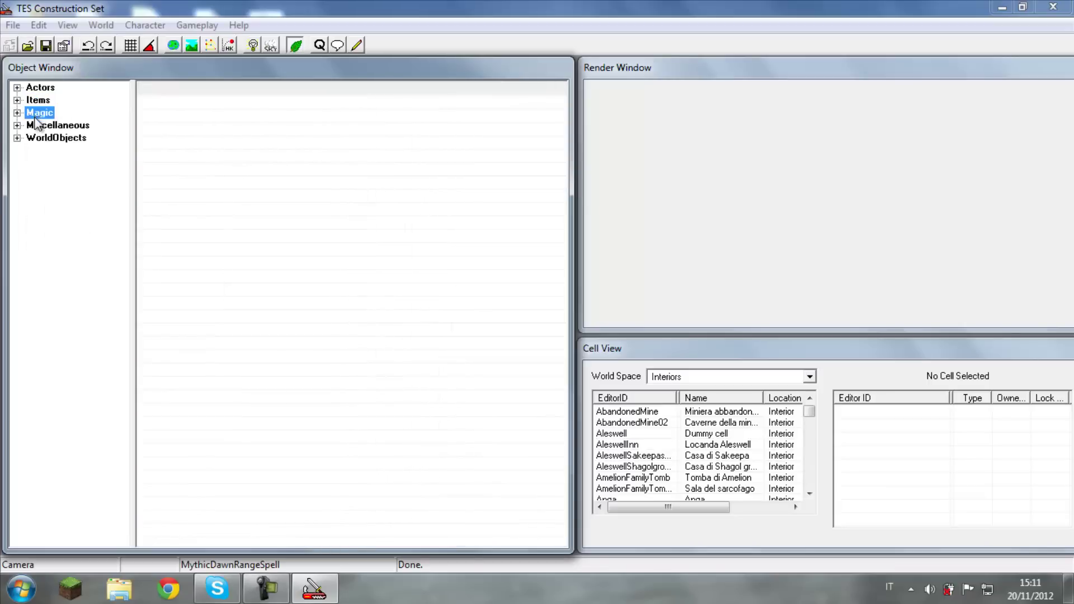
{"action": "left_click", "coordinate": [17, 113]}
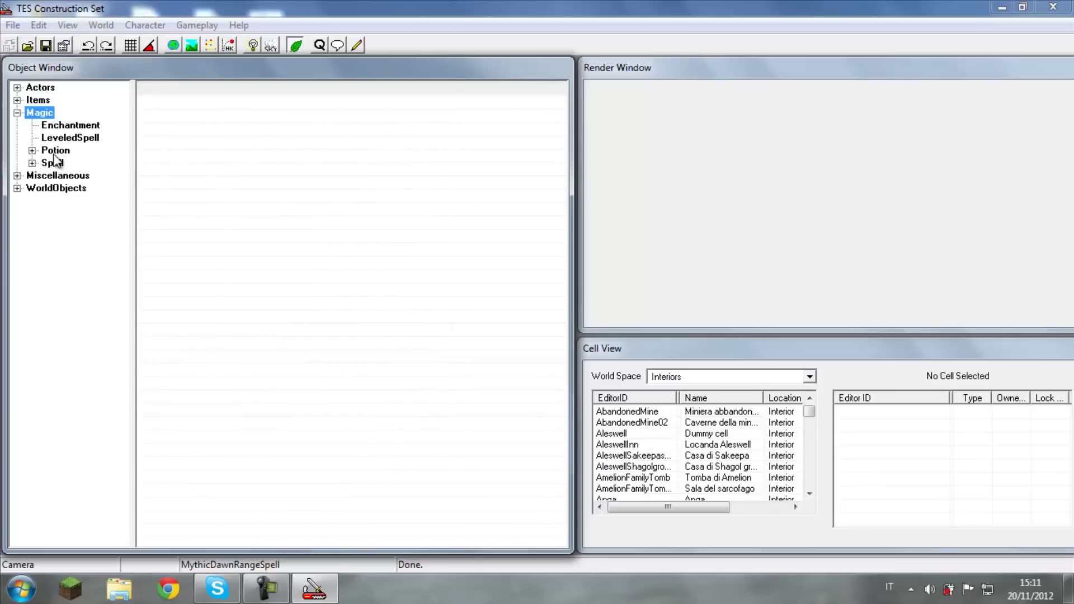
{"action": "left_click", "coordinate": [17, 113]}
Step: Look through the Miscellaneous category's object lists from AnimObject to Sound, leaving the category collapsed
{"action": "left_click", "coordinate": [49, 125]}
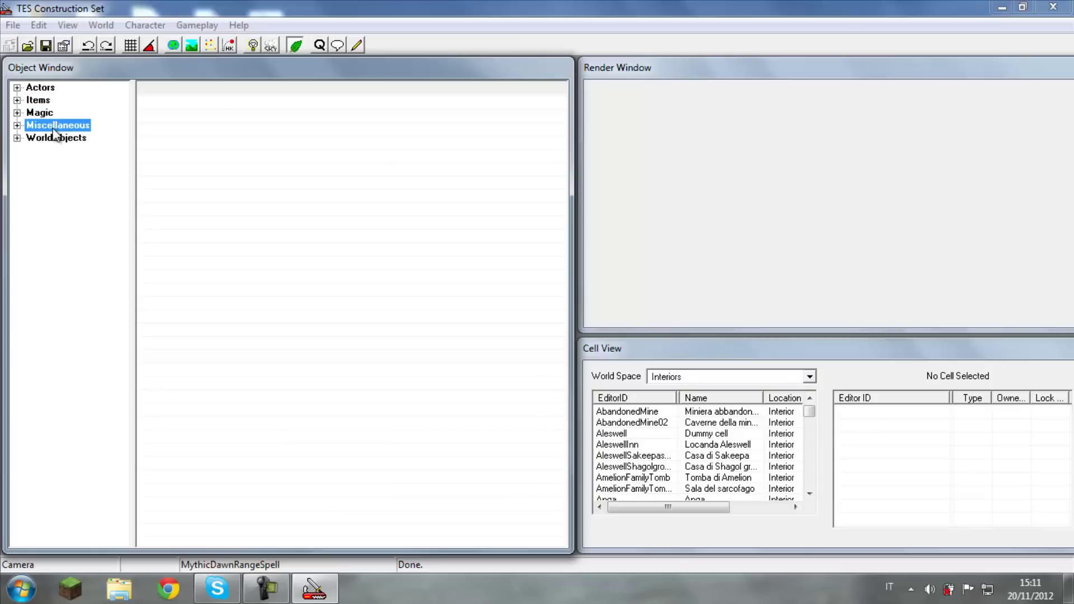
{"action": "left_click", "coordinate": [17, 126]}
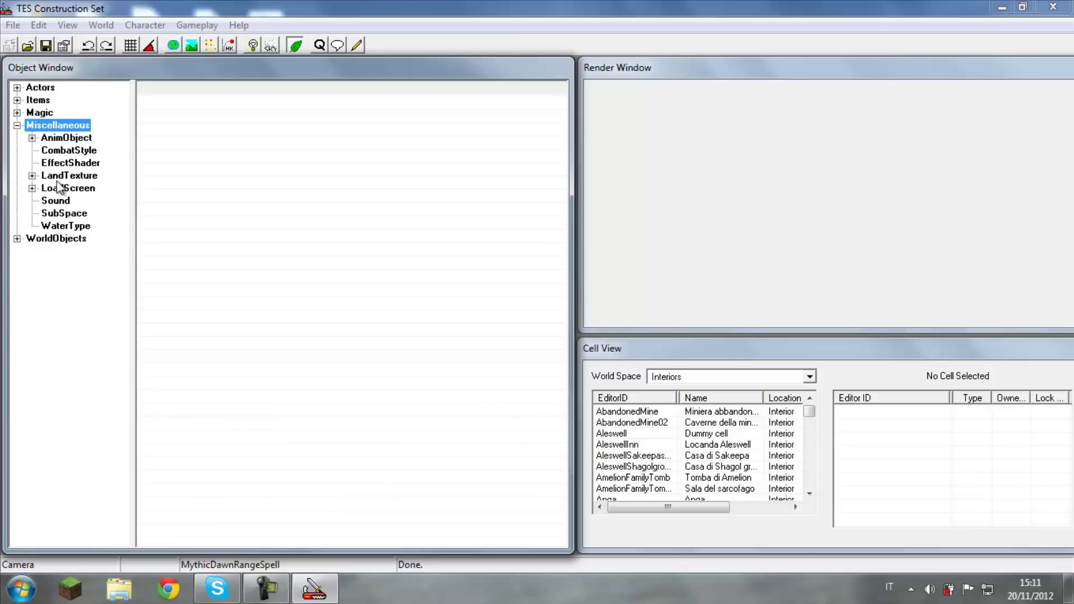
{"action": "left_click", "coordinate": [79, 140]}
{"action": "left_click", "coordinate": [81, 151]}
{"action": "left_click", "coordinate": [85, 162]}
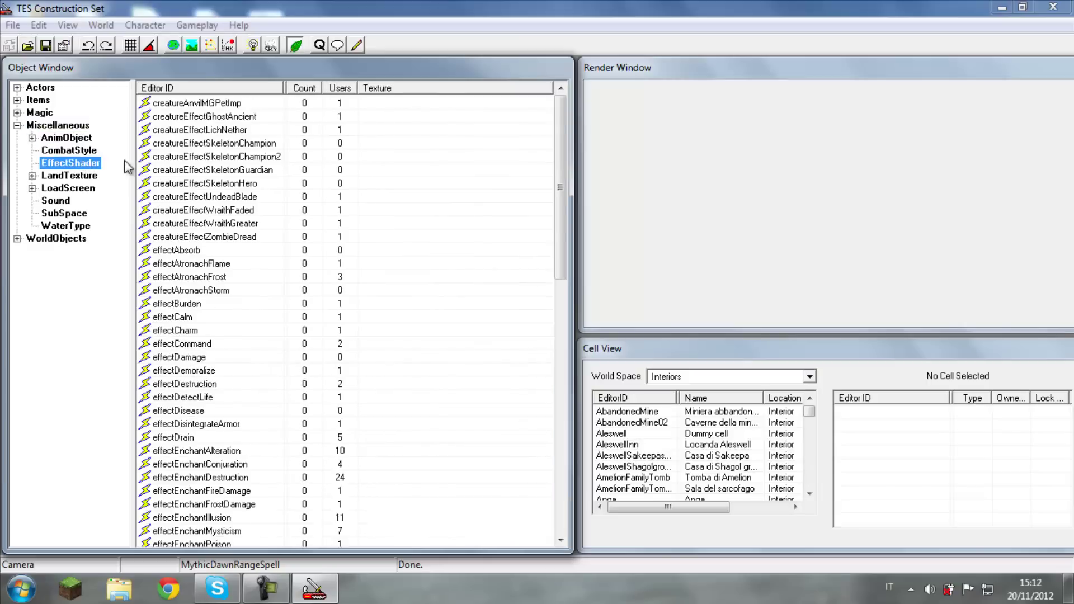
{"action": "left_click", "coordinate": [85, 176]}
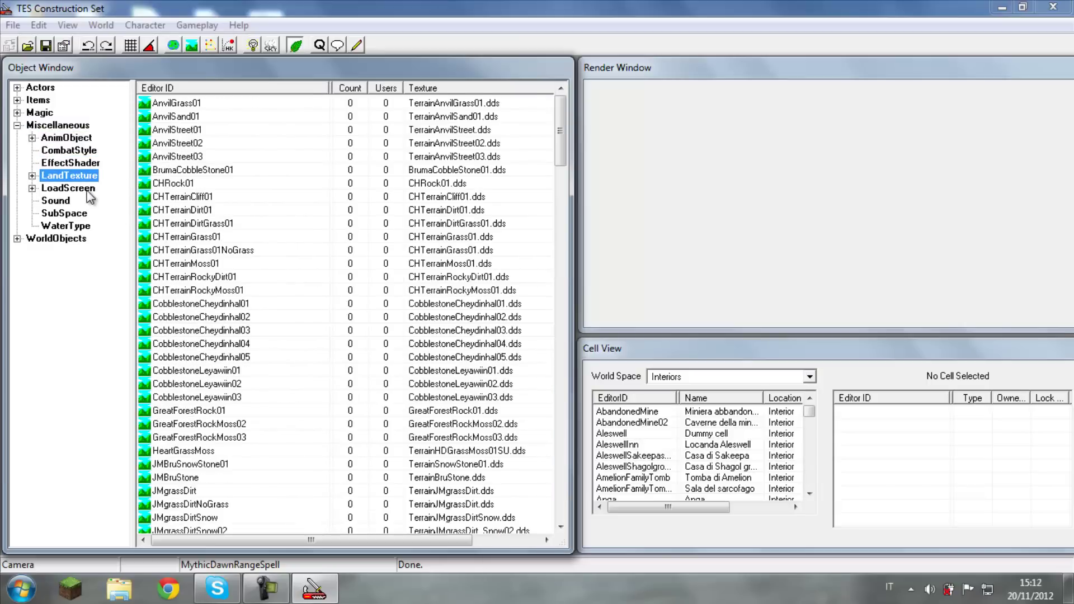
{"action": "left_click", "coordinate": [87, 189]}
{"action": "left_click", "coordinate": [77, 202]}
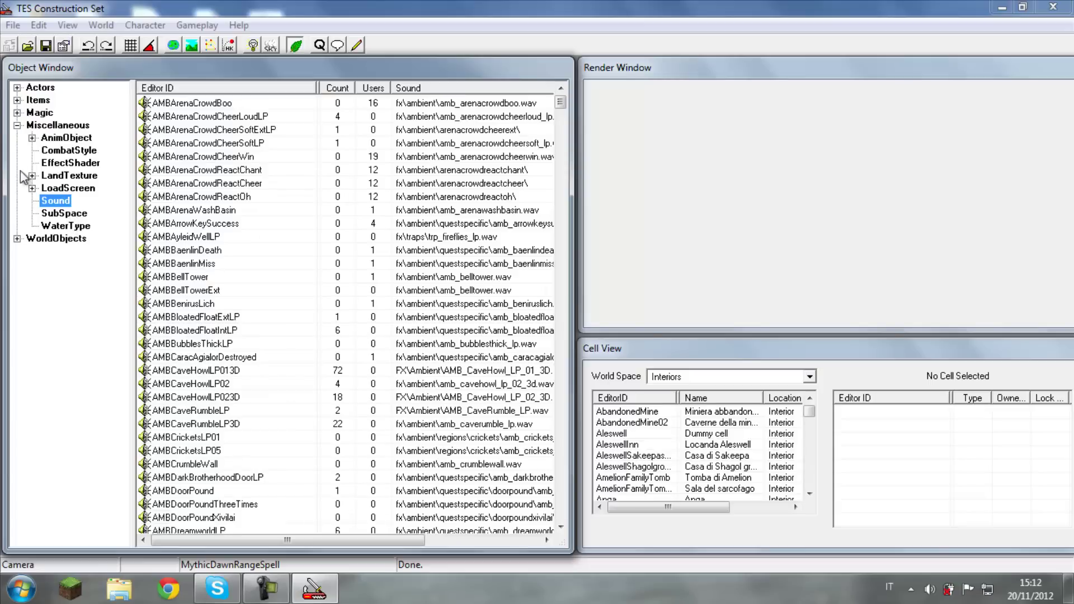
{"action": "left_click", "coordinate": [17, 125]}
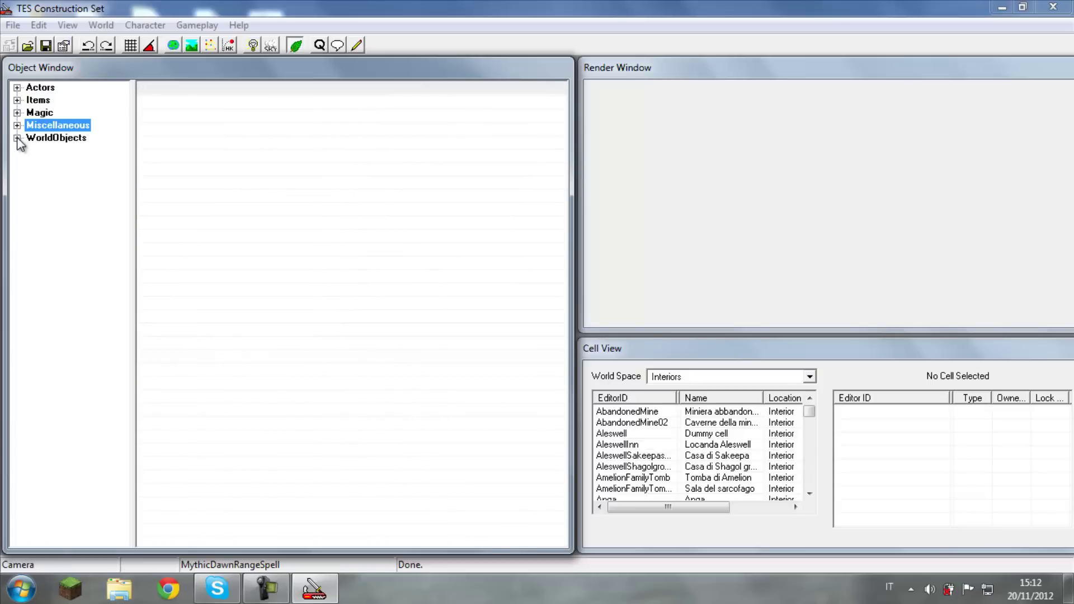
Step: Examine the Static object list in the WorldObjects category, leaving the category collapsed
{"action": "left_click", "coordinate": [18, 138]}
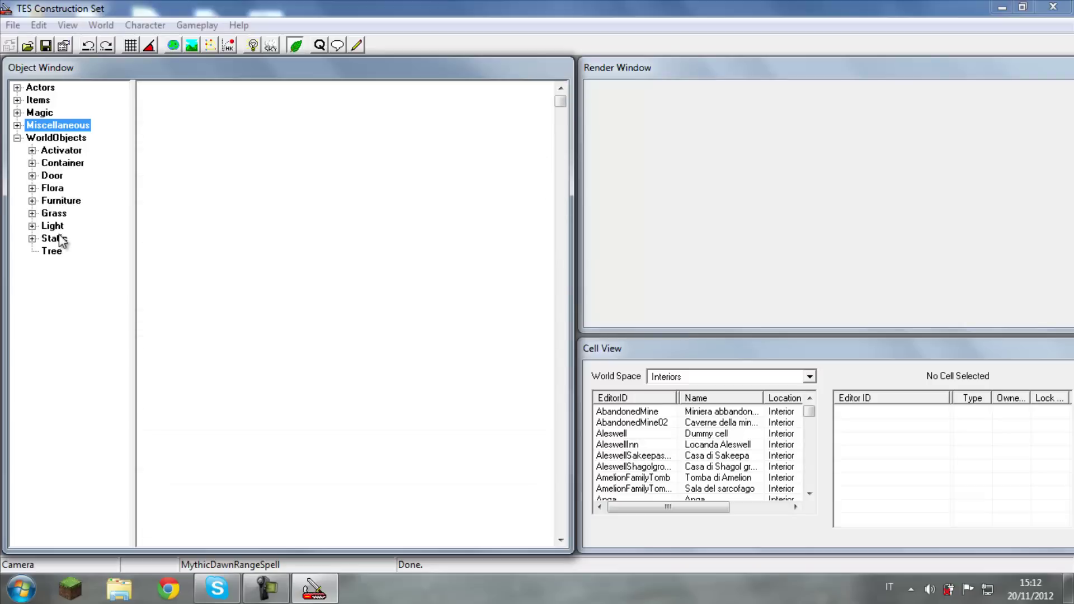
{"action": "left_click", "coordinate": [59, 238]}
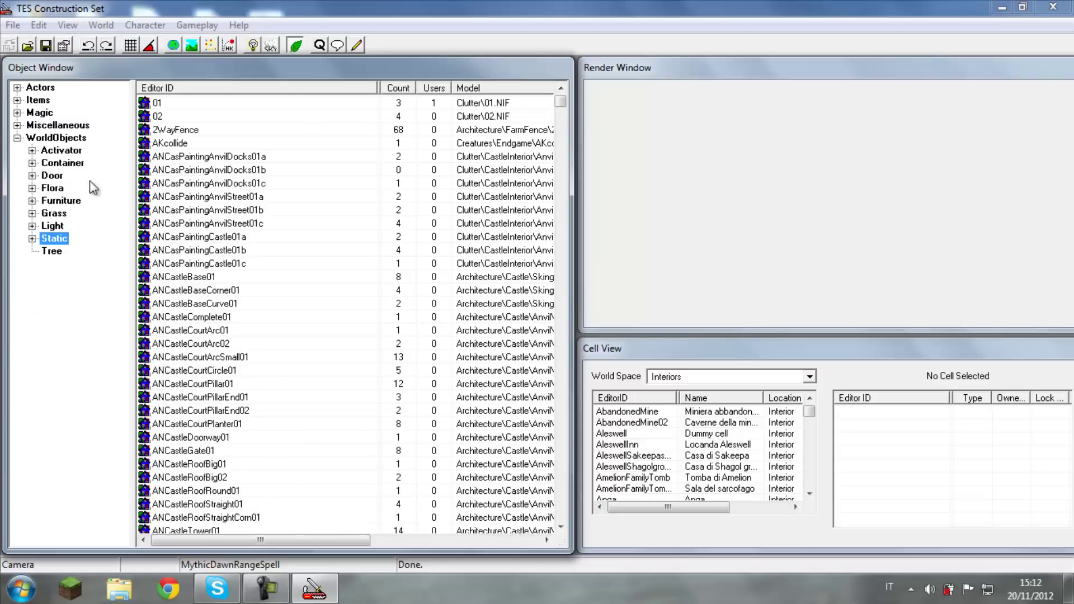
{"action": "left_click", "coordinate": [18, 137]}
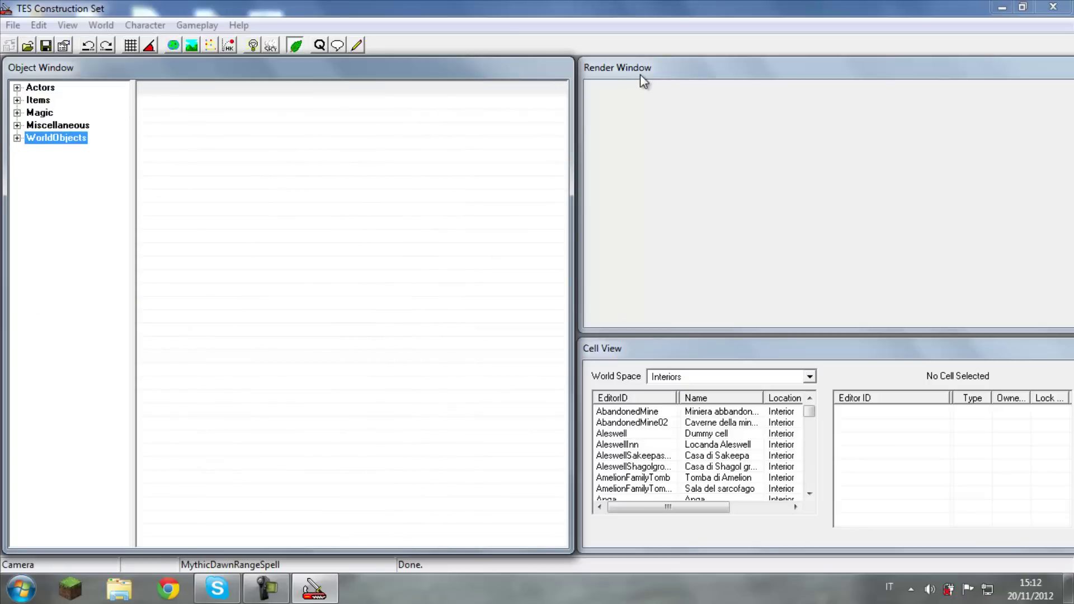
Step: Compare the objects contained in the AbandonedMine and AbandonedMine02 interior cells in the Cell View
{"action": "left_click", "coordinate": [664, 348]}
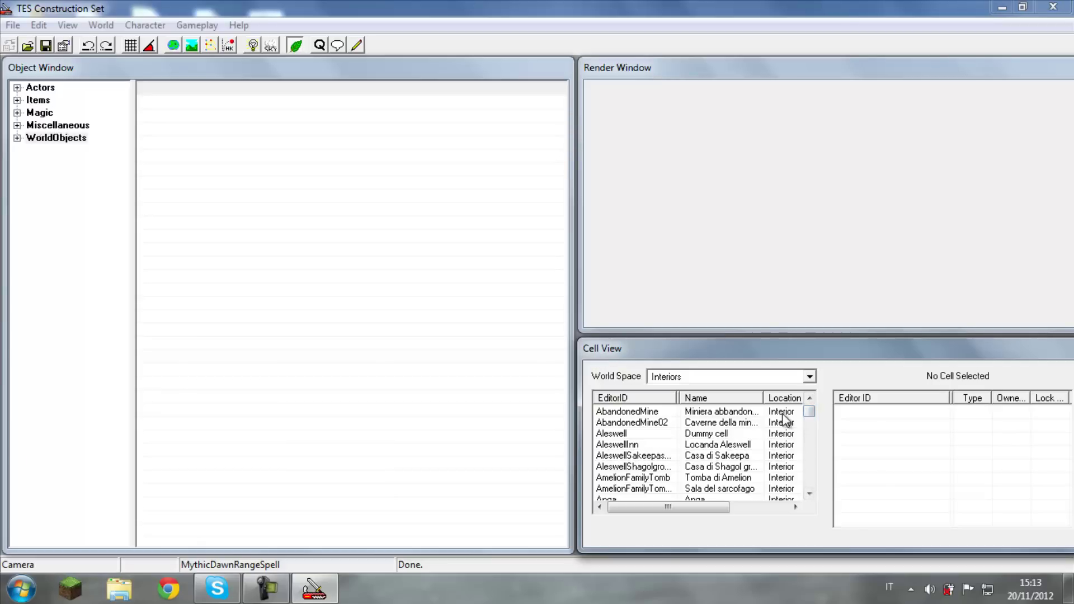
{"action": "left_click", "coordinate": [791, 413]}
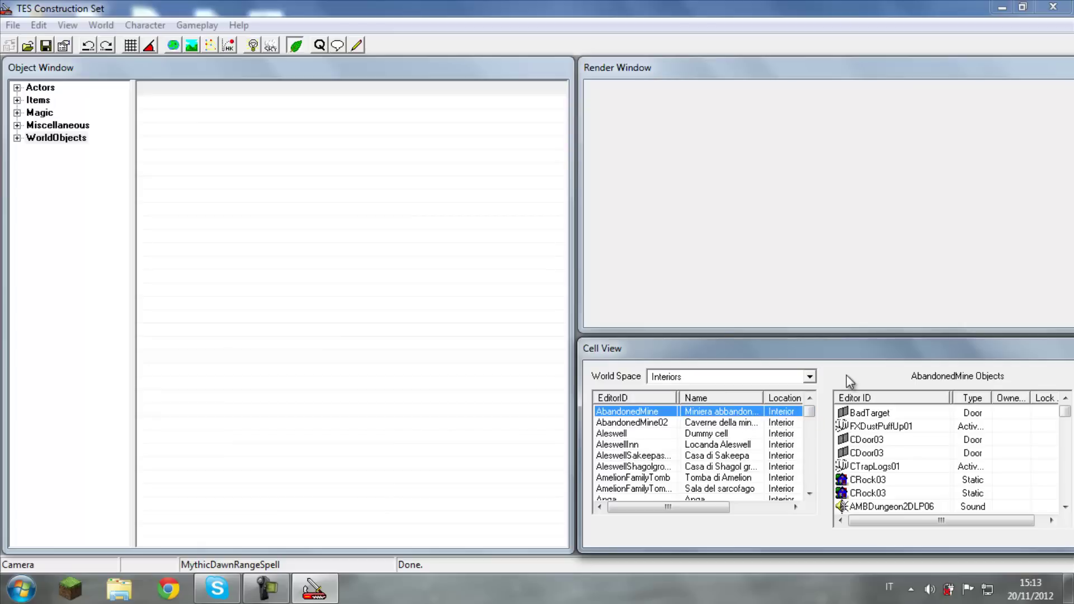
{"action": "key", "text": "Down"}
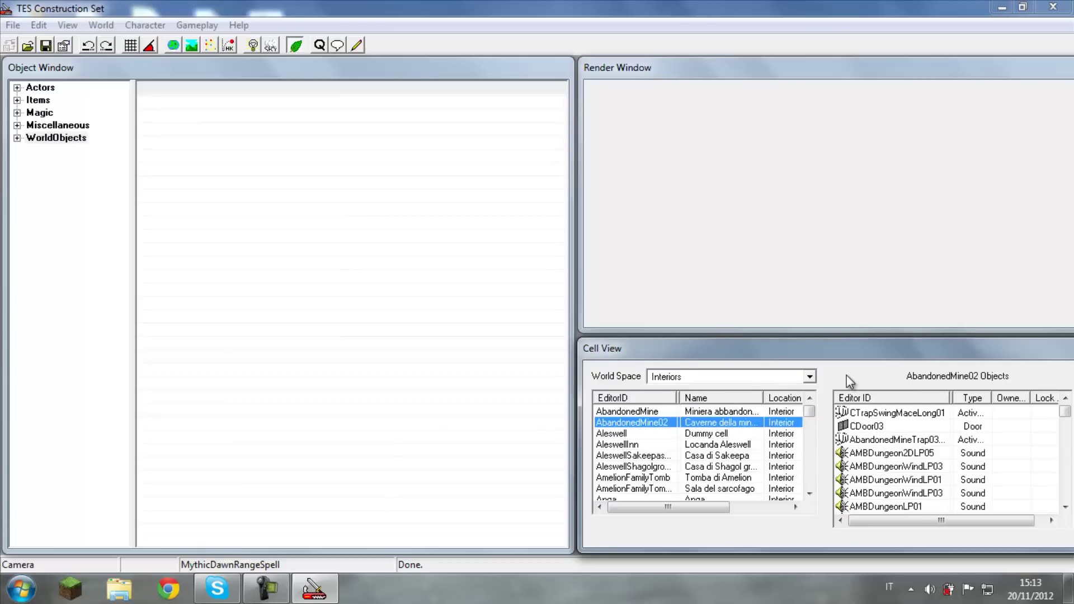
{"action": "left_click", "coordinate": [723, 412]}
{"action": "left_click", "coordinate": [728, 424]}
{"action": "left_click", "coordinate": [729, 407]}
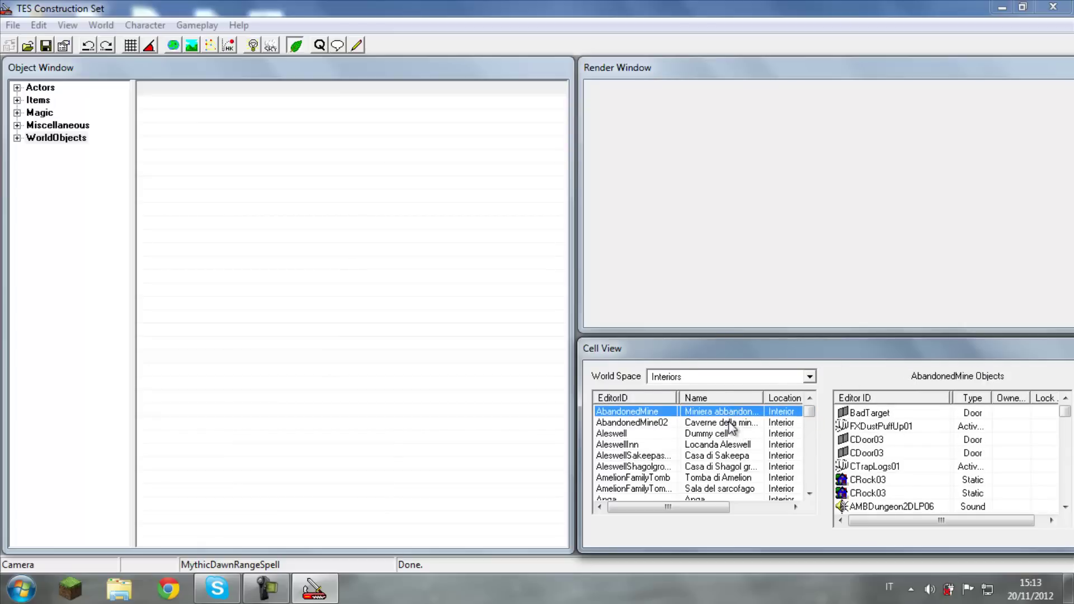
Step: Switch the Cell View from the interior cells to the Tamriel world space
{"action": "left_click", "coordinate": [734, 423]}
{"action": "left_click", "coordinate": [734, 413]}
{"action": "left_click", "coordinate": [810, 376]}
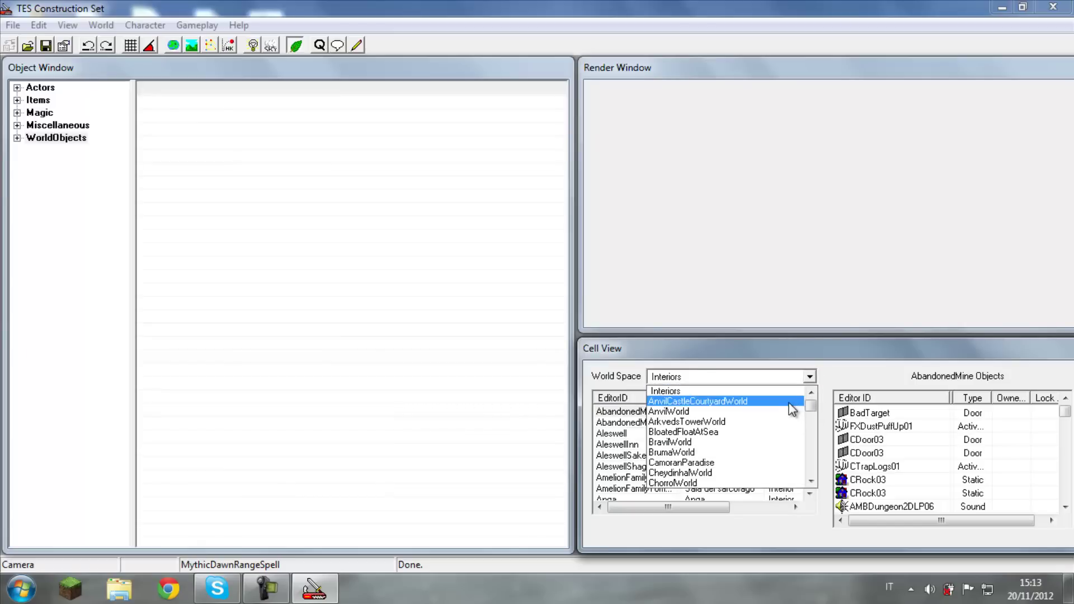
{"action": "left_click_drag", "start_coordinate": [812, 406], "coordinate": [812, 462]}
{"action": "left_click", "coordinate": [793, 433]}
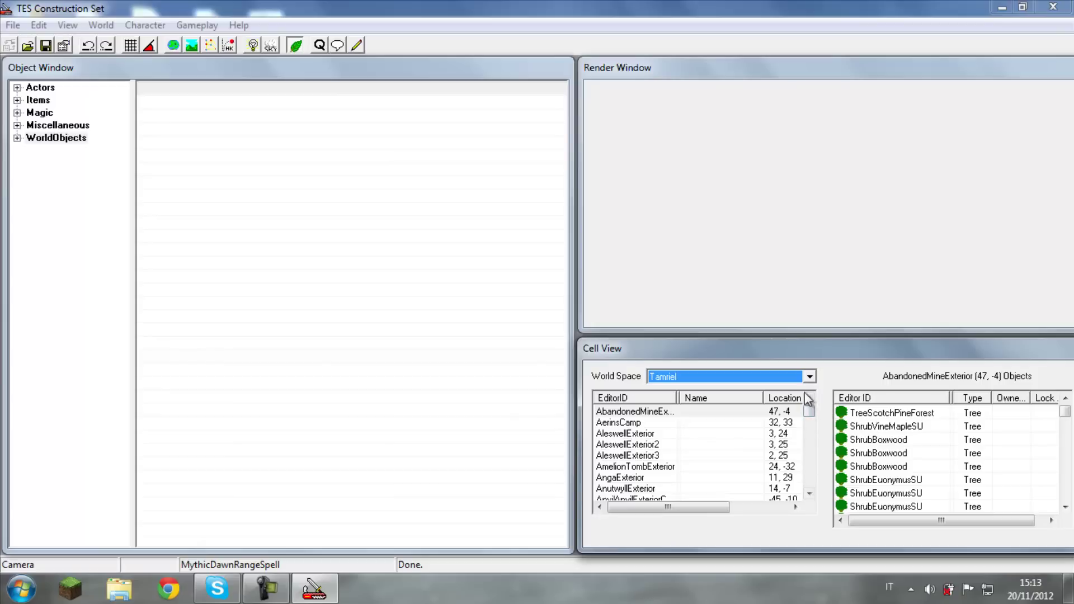
Step: Find the AnvilEast03 cell among Tamriel's exterior cells and load it into the Render Window
{"action": "left_click_drag", "start_coordinate": [809, 495], "coordinate": [810, 476]}
{"action": "mouse_move", "coordinate": [810, 421]}
{"action": "left_mouse_down"}
{"action": "mouse_move", "coordinate": [810, 490]}
{"action": "mouse_move", "coordinate": [811, 405]}
{"action": "left_mouse_up"}
{"action": "left_click", "coordinate": [811, 494]}
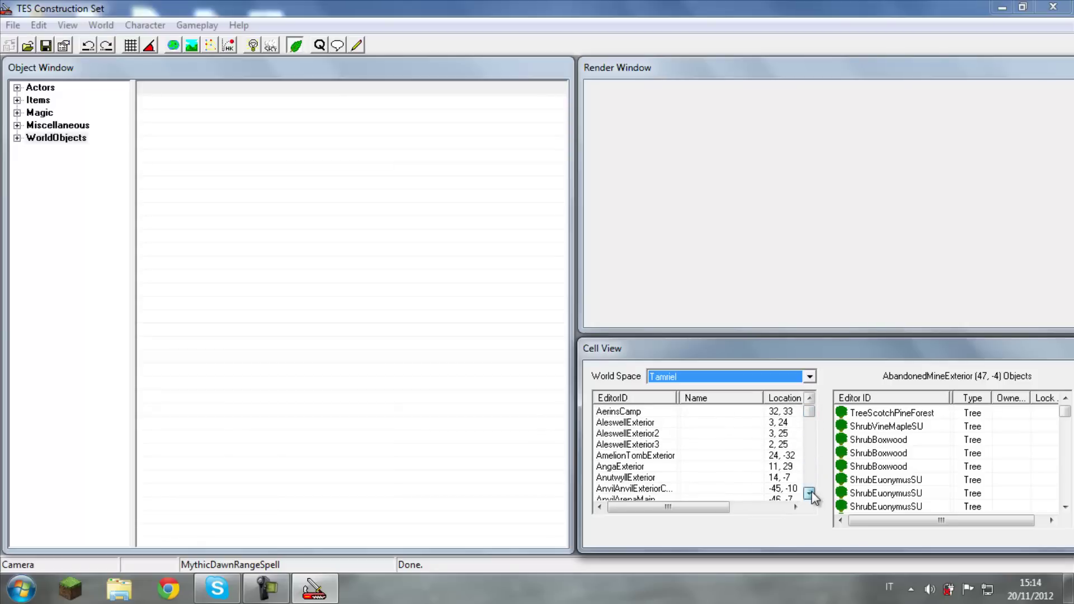
{"action": "left_click_drag", "start_coordinate": [811, 496], "coordinate": [811, 496]}
{"action": "left_click", "coordinate": [633, 434]}
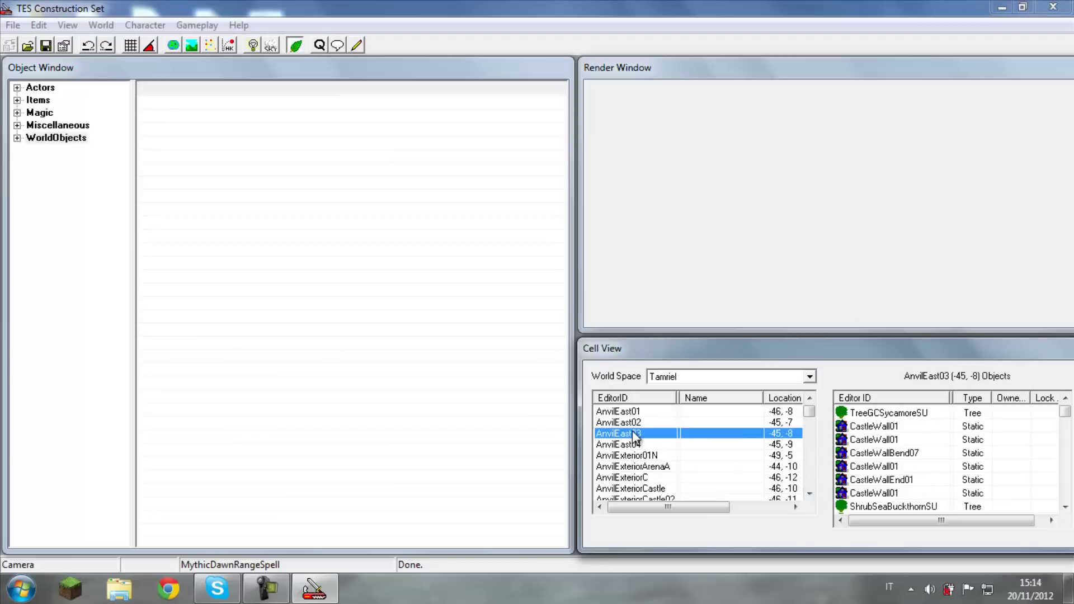
{"action": "double_click", "coordinate": [632, 433]}
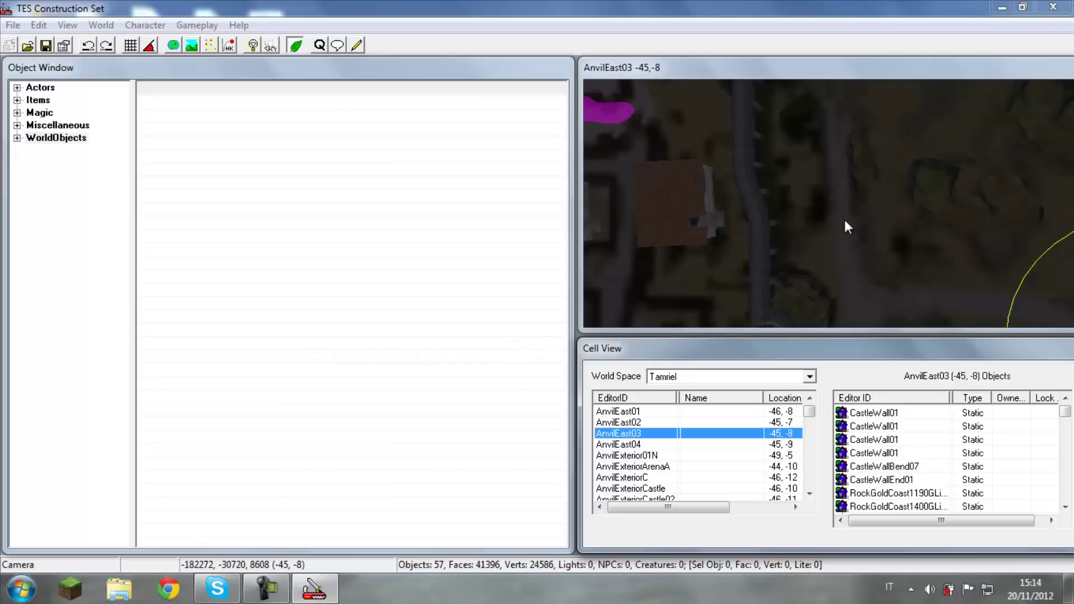
Step: Select the RockGoldCoast1190GLichen rock in AnvilEast03 and view the city walls around it from an oblique angle
{"action": "scroll", "coordinate": [837, 232], "scroll_direction": "up", "scroll_amount": 2}
{"action": "scroll", "coordinate": [835, 232], "scroll_direction": "down", "scroll_amount": 1}
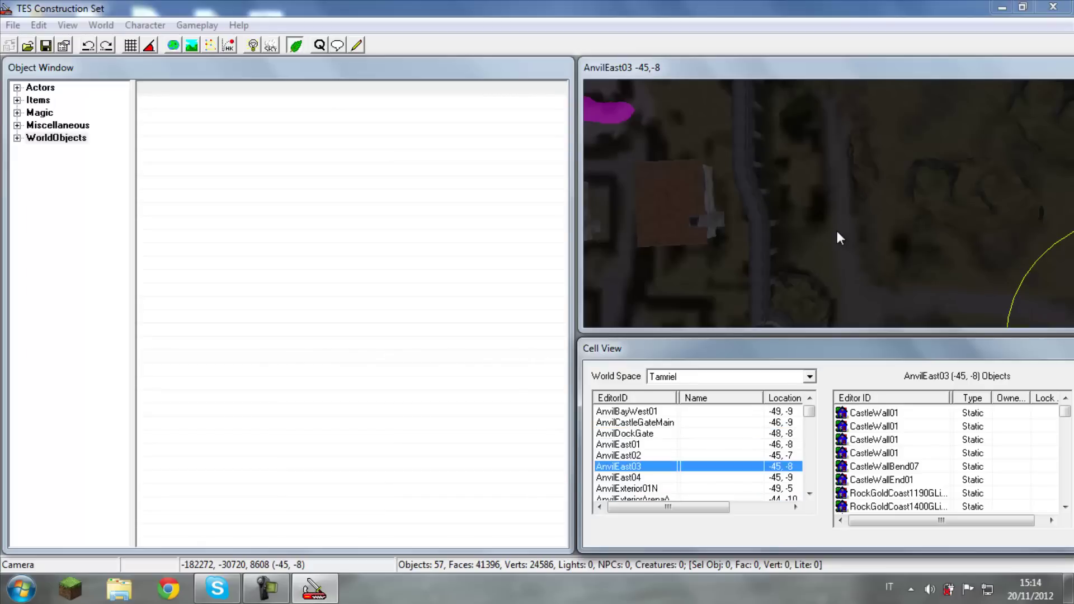
{"action": "left_click", "coordinate": [835, 232]}
{"action": "scroll", "coordinate": [835, 232], "scroll_direction": "up", "scroll_amount": 1}
{"action": "scroll", "coordinate": [836, 231], "scroll_direction": "up", "scroll_amount": 1}
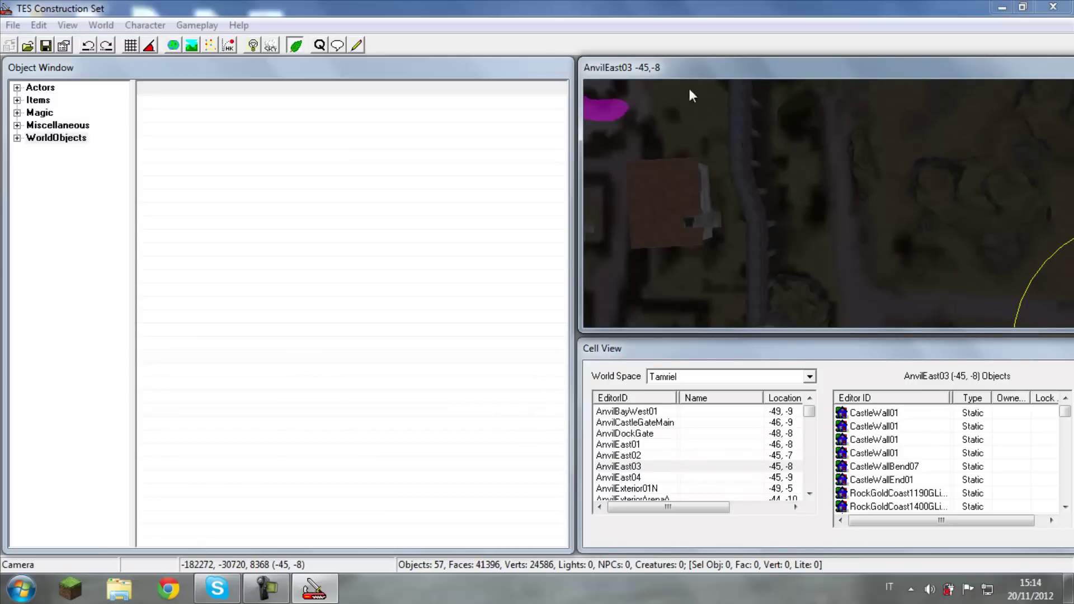
{"action": "left_click", "coordinate": [865, 181]}
{"action": "middle_click_drag", "start_coordinate": [880, 177], "coordinate": [822, 380], "text": "shift"}
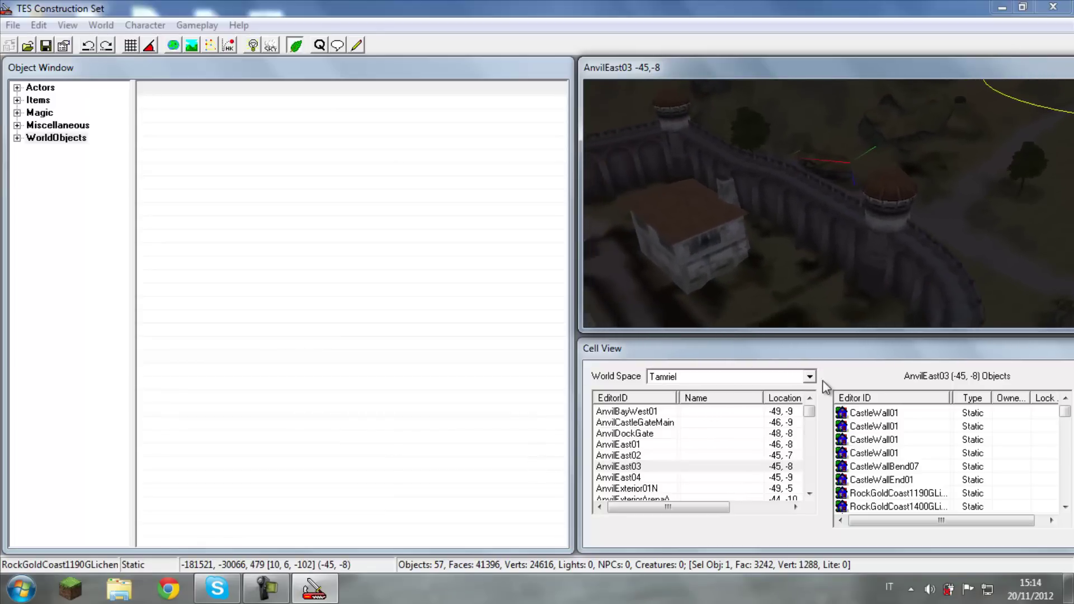
Step: Switch the Cell View to the AnvilWorld world space and load its AnvilArenaCenter cell into the Render Window
{"action": "left_click", "coordinate": [808, 377]}
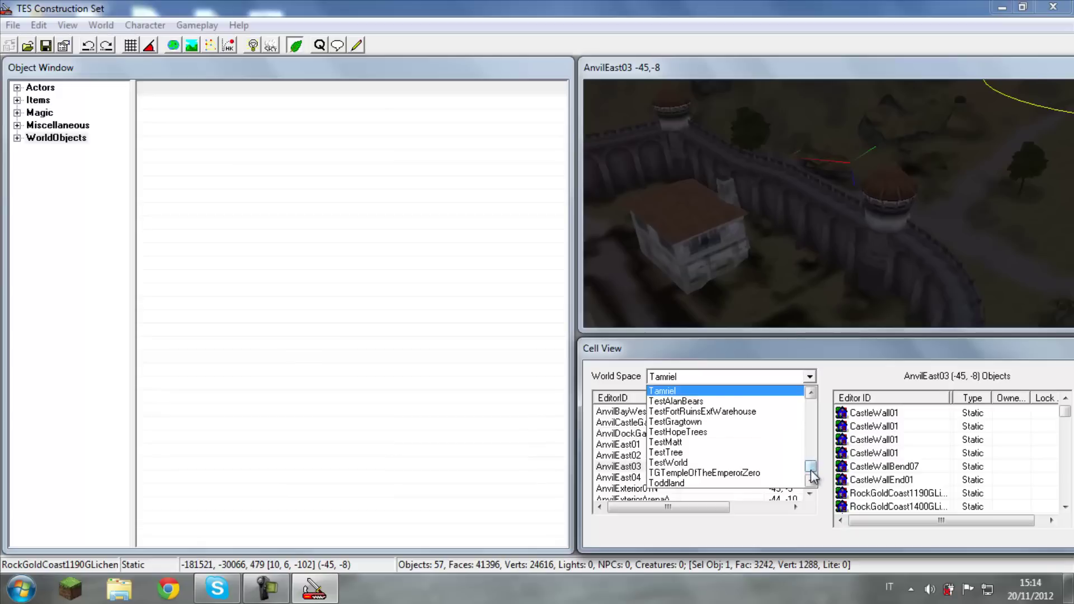
{"action": "left_click_drag", "start_coordinate": [812, 476], "coordinate": [817, 393]}
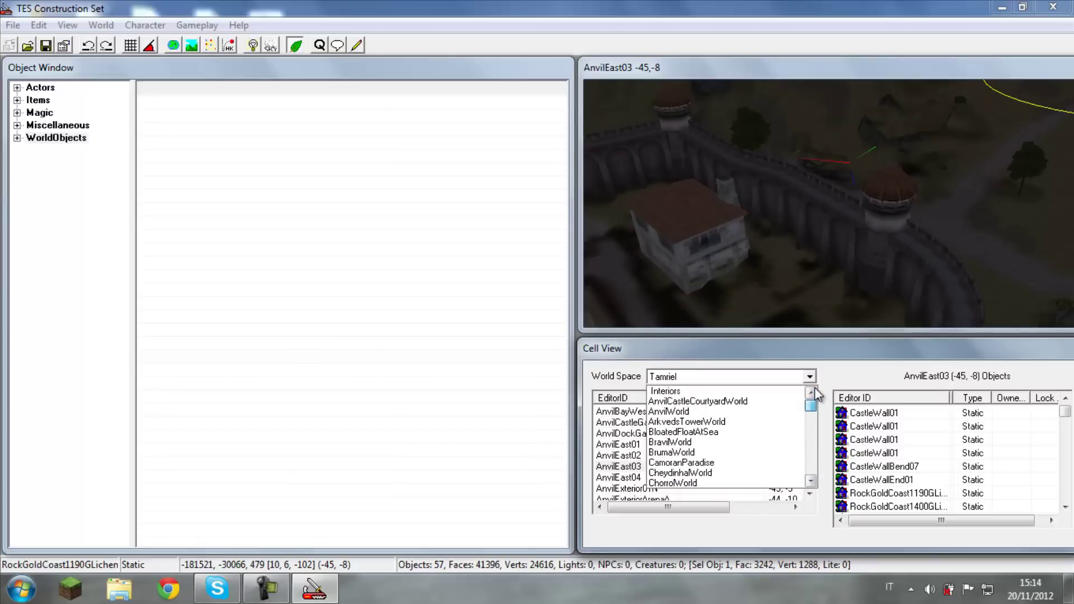
{"action": "left_click", "coordinate": [782, 412]}
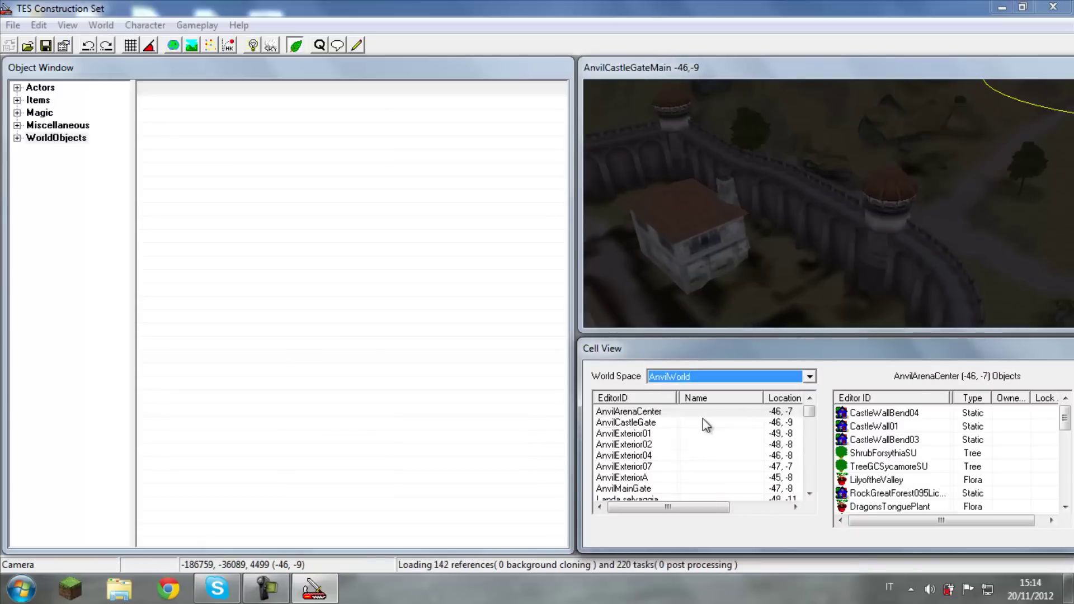
{"action": "left_click", "coordinate": [689, 414]}
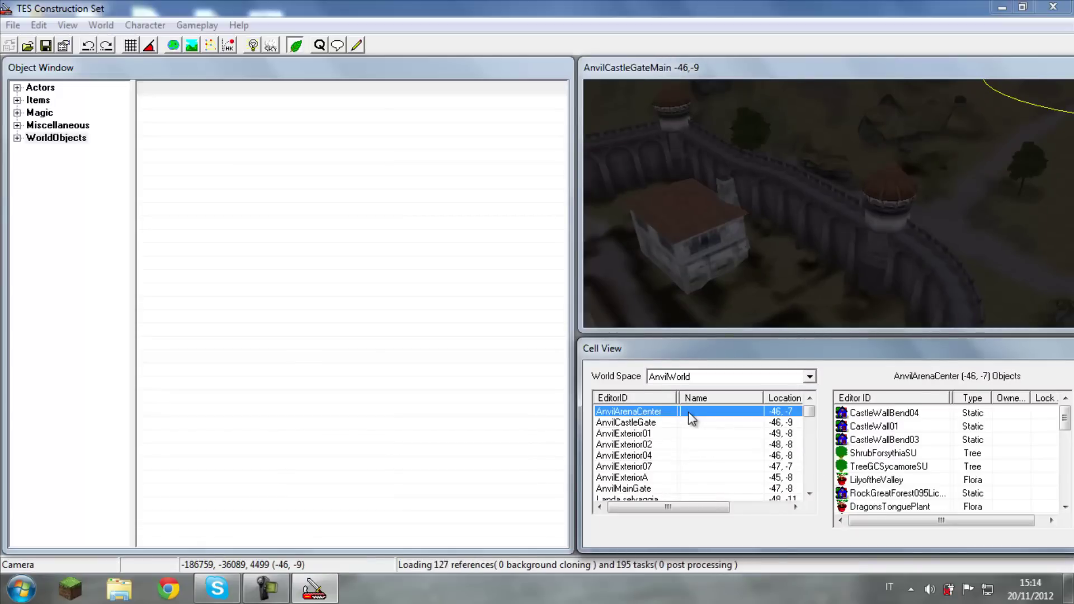
{"action": "left_click", "coordinate": [847, 294]}
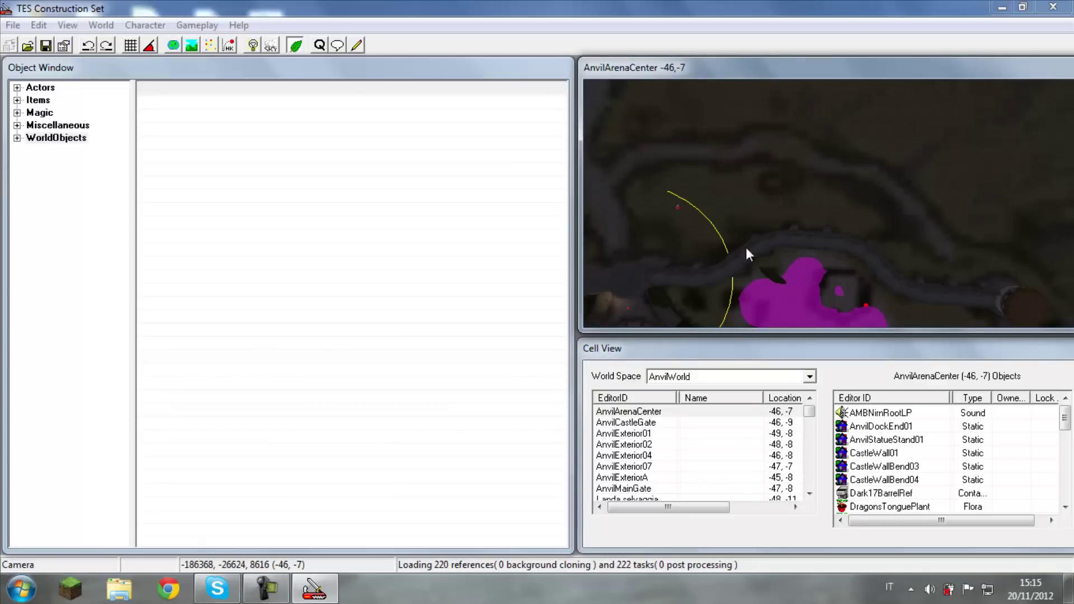
Step: Look over the AnvilArenaCenter area and select the round ANCastleTower01 tower on the city wall to view around it
{"action": "middle_click_drag", "start_coordinate": [748, 252], "coordinate": [697, 179]}
{"action": "middle_click_drag", "start_coordinate": [793, 213], "coordinate": [1001, 300]}
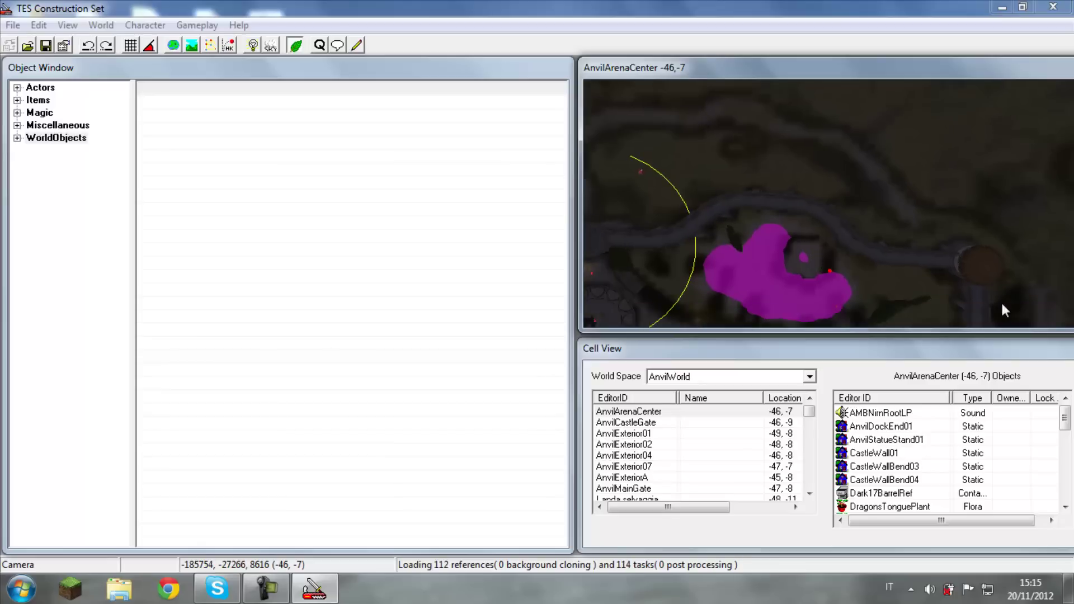
{"action": "middle_click_drag", "start_coordinate": [919, 232], "coordinate": [948, 284]}
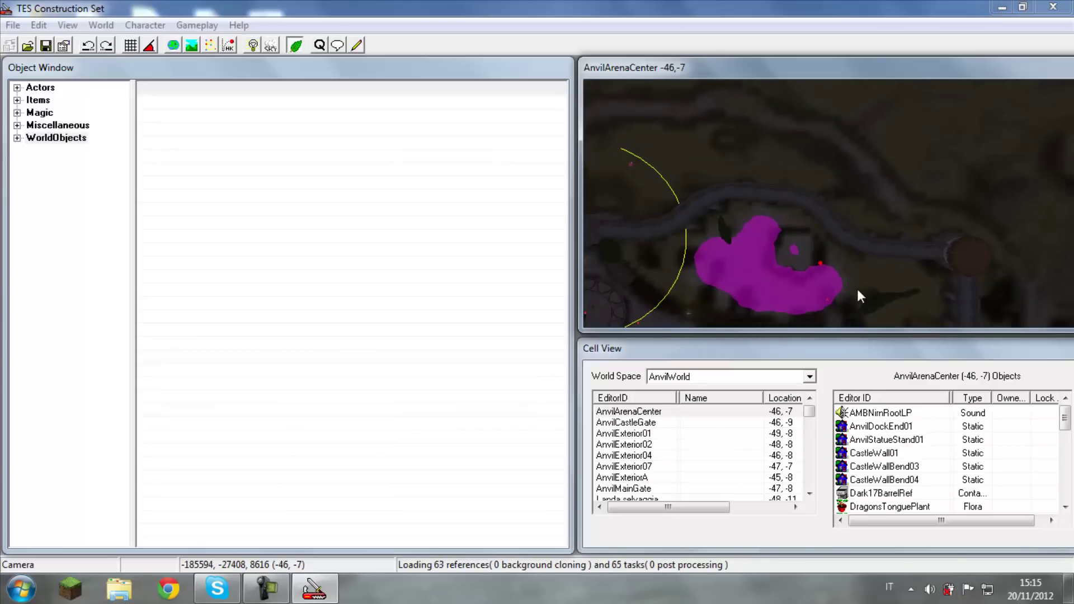
{"action": "middle_click_drag", "start_coordinate": [879, 195], "coordinate": [797, 262]}
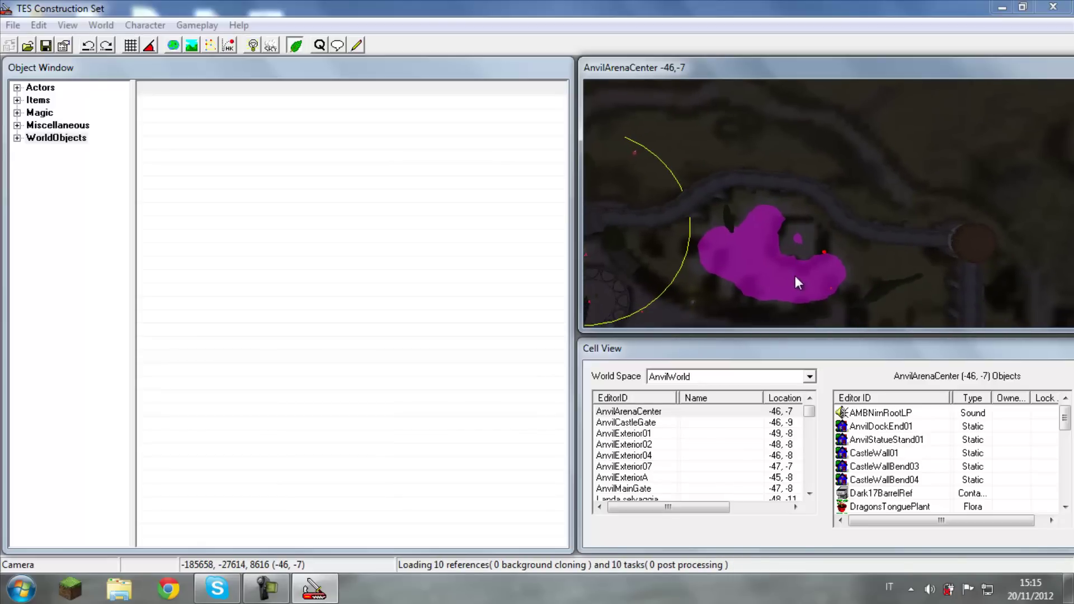
{"action": "left_click", "coordinate": [962, 237]}
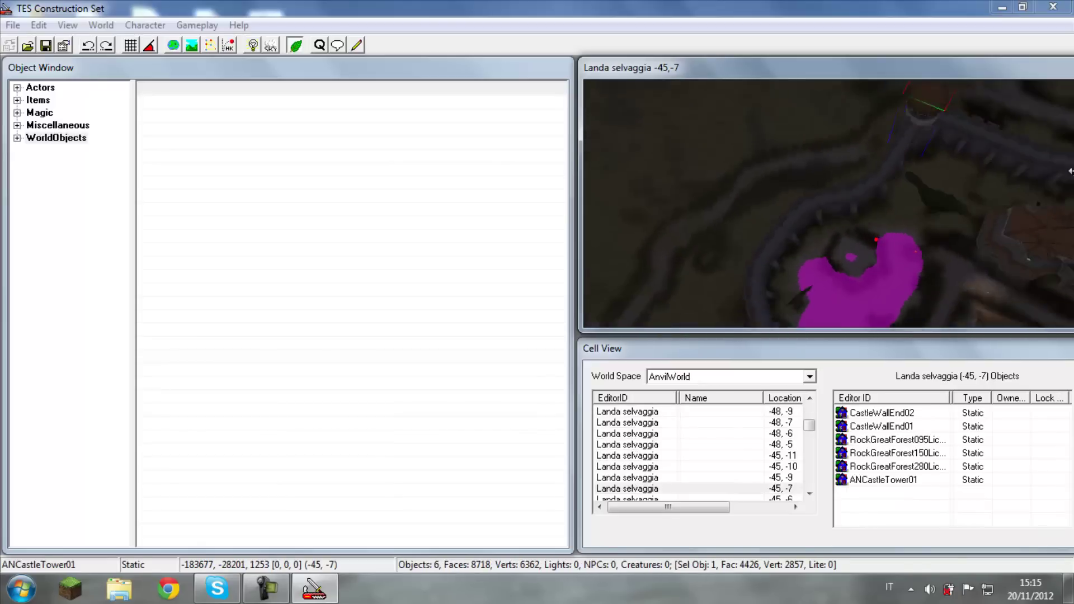